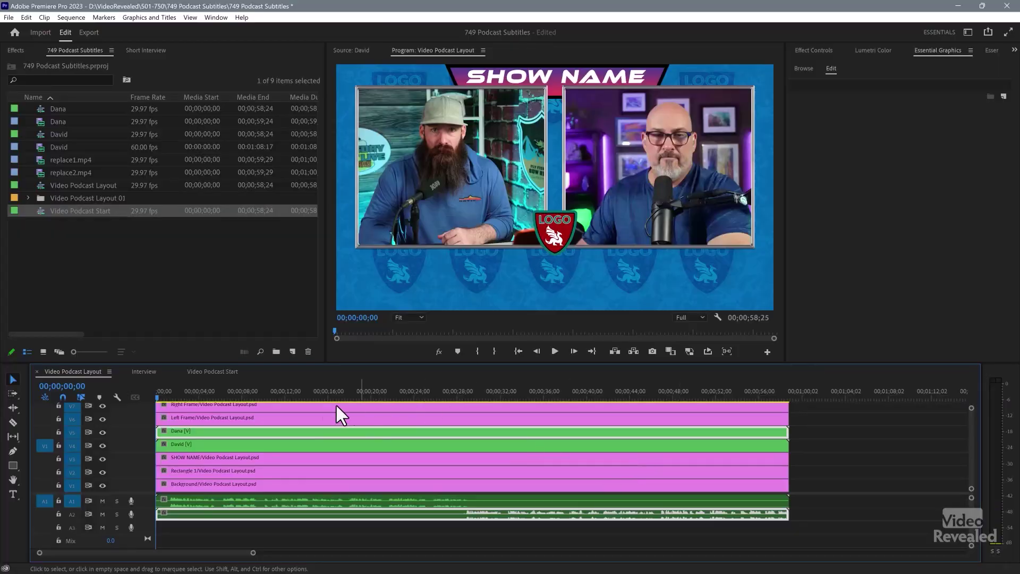
Play the podcast from about 28 seconds to watch its subtitles.
click(180, 387)
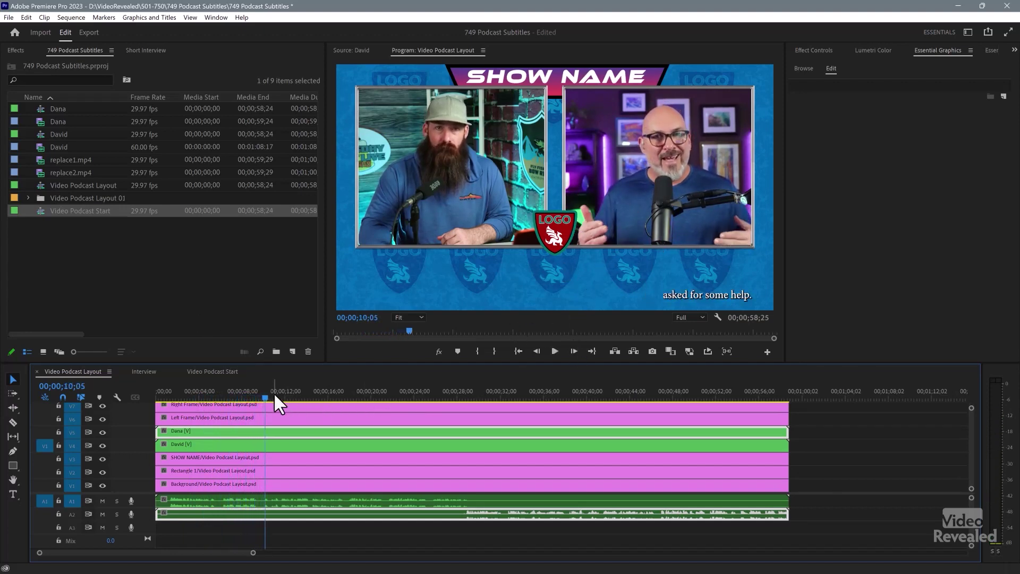
click(323, 394)
drag(336, 398, 502, 414)
key(space)
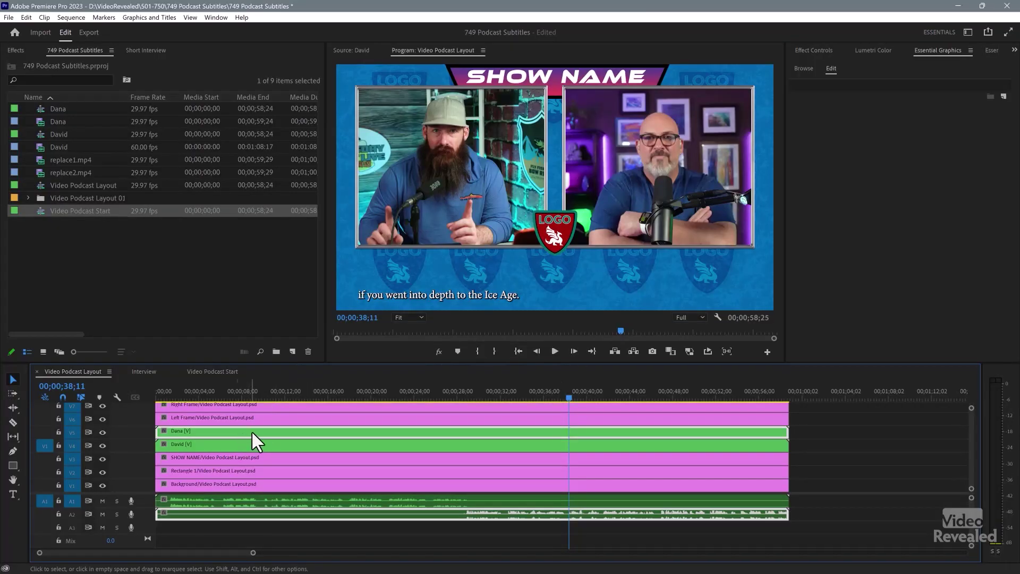
Open the Dana nested sequence, check its subtitles near 35 seconds, and return to the layout.
click(265, 445)
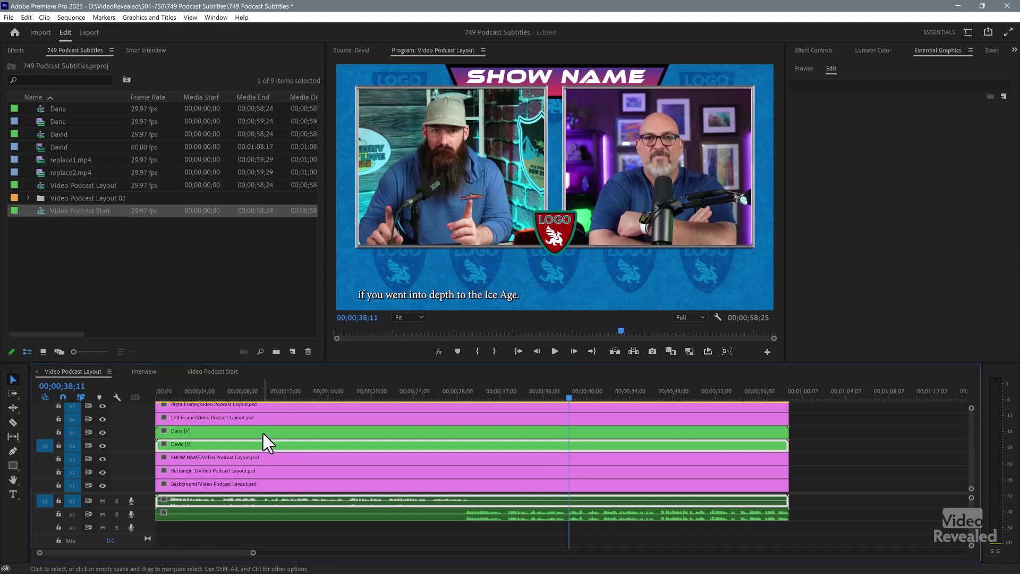
double_click(263, 432)
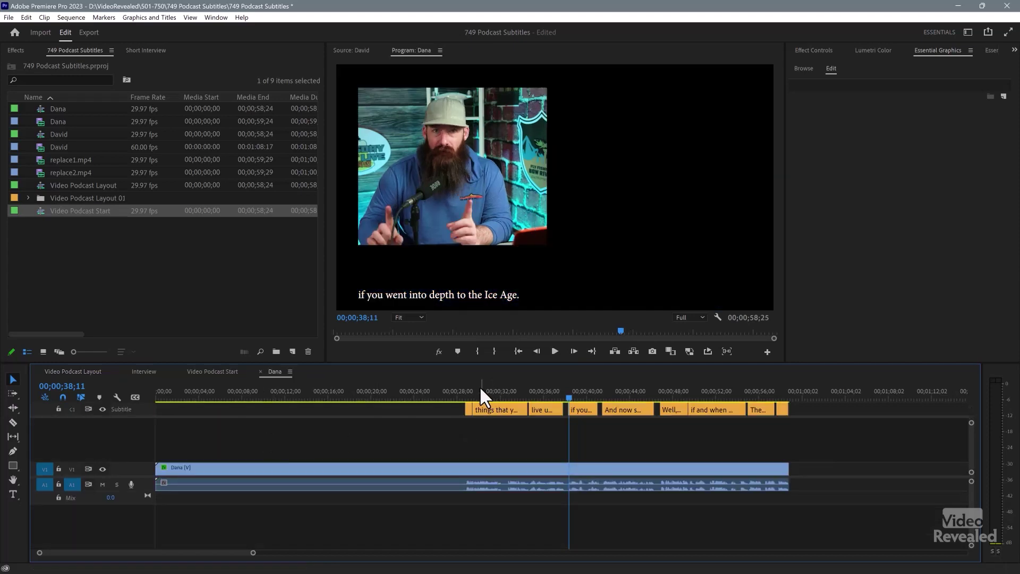
drag(480, 393, 543, 392)
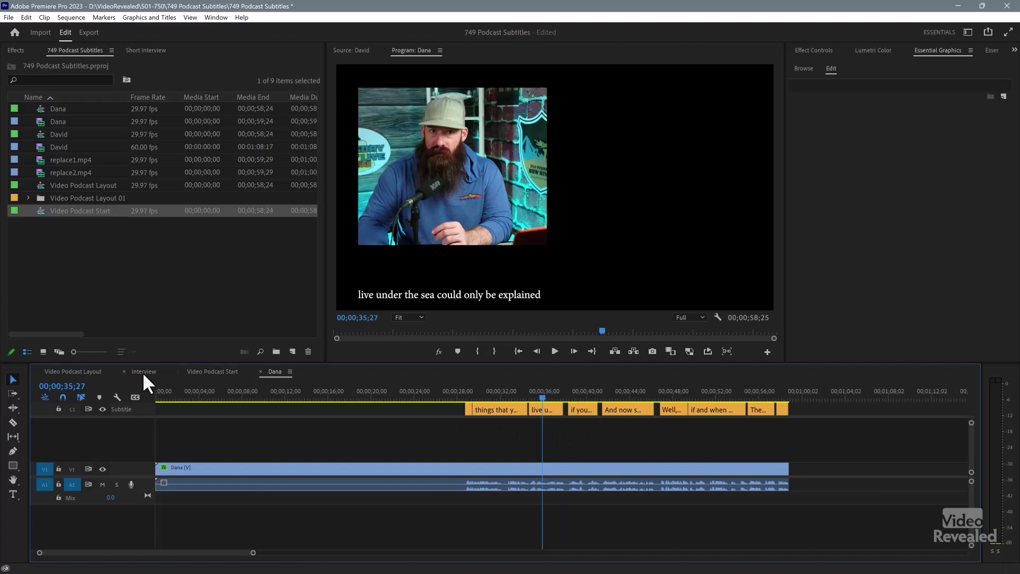
key(ctrl+shift+period)
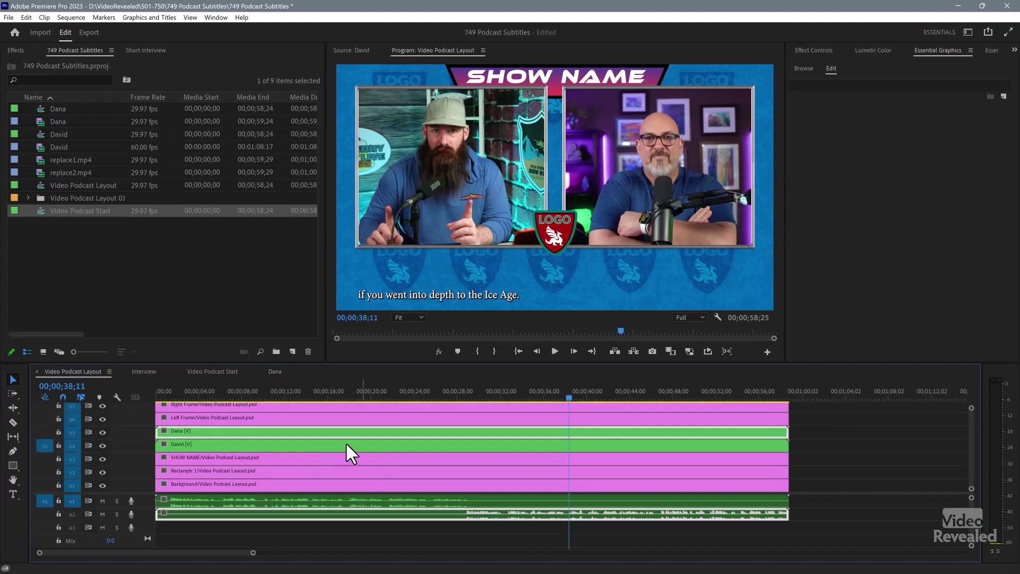
Open the David nested sequence to check its subtitles, then close the David and Dana sequences.
click(331, 444)
double_click(330, 445)
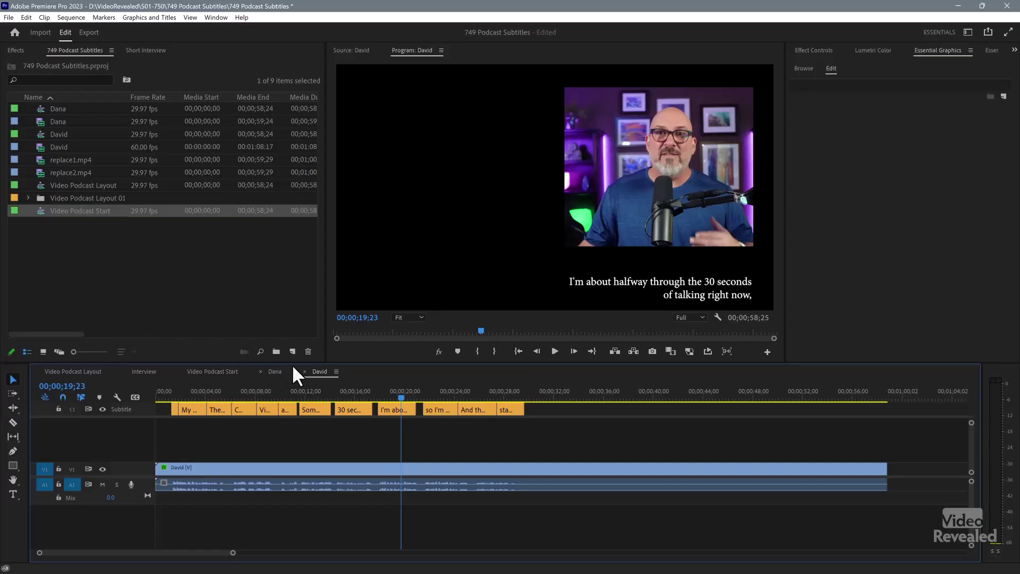
click(305, 371)
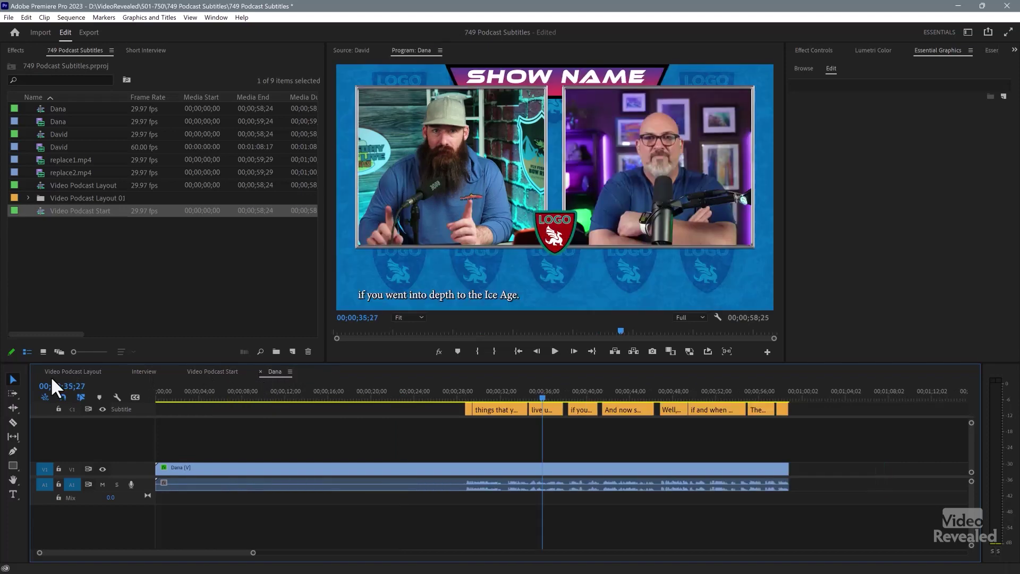
click(39, 374)
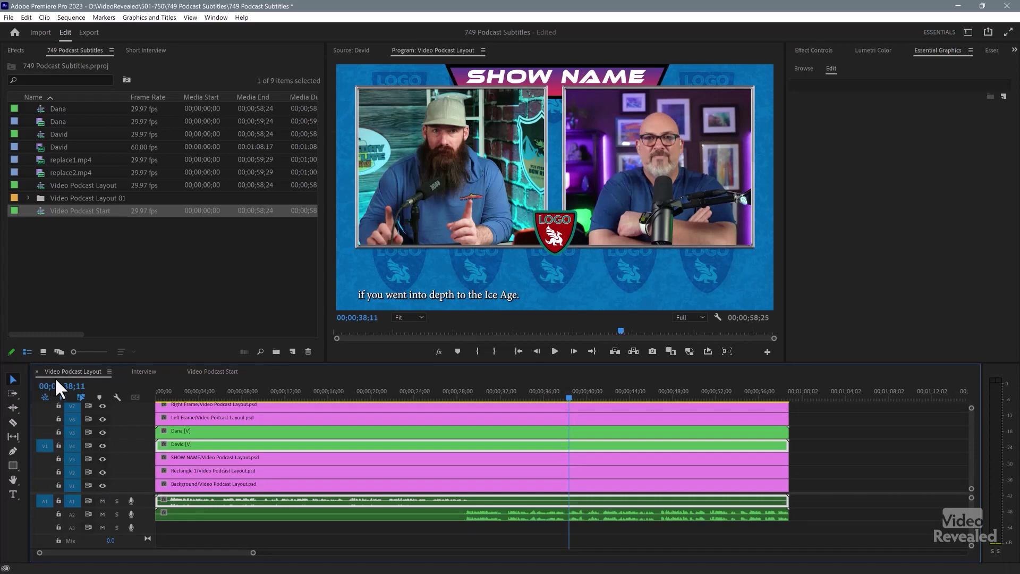
Close Video Podcast Layout and show the Video Podcast Start sequence from its beginning.
key(ctrl+w)
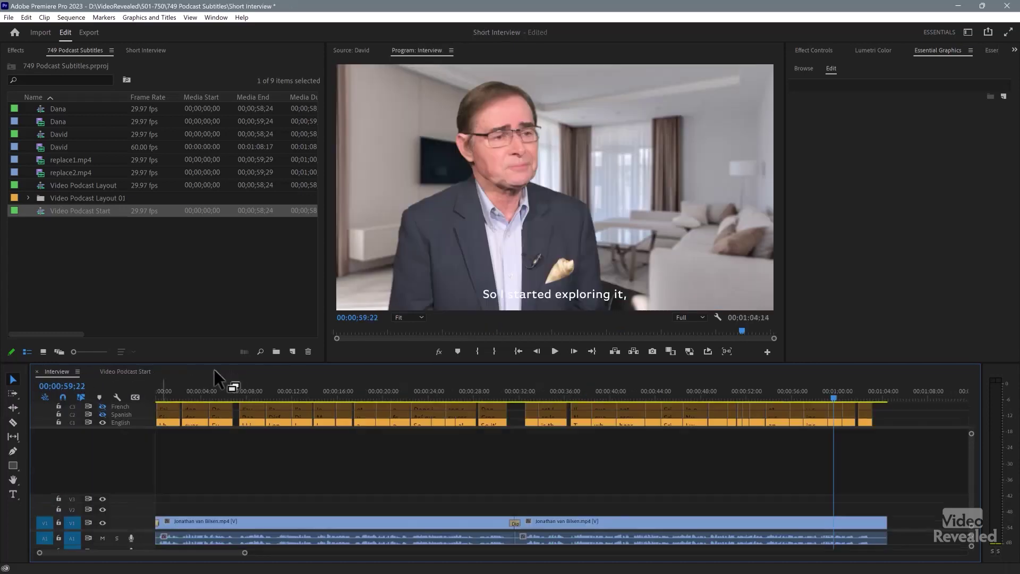
click(126, 371)
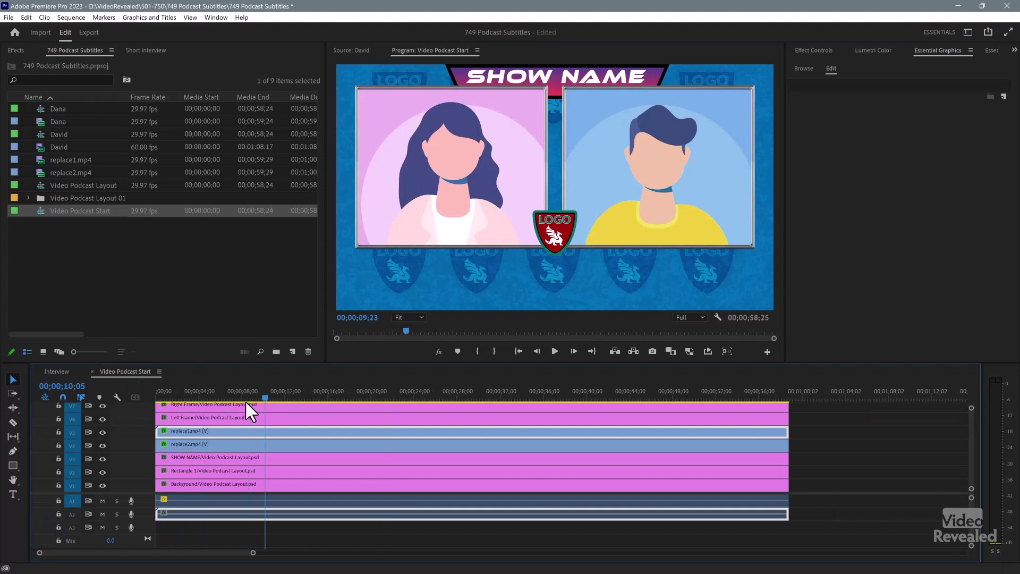
key(Home)
Replace replace1.mp4 with the Dana clip and replace2.mp4 with the David clip, previewing around 19 seconds.
click(176, 444)
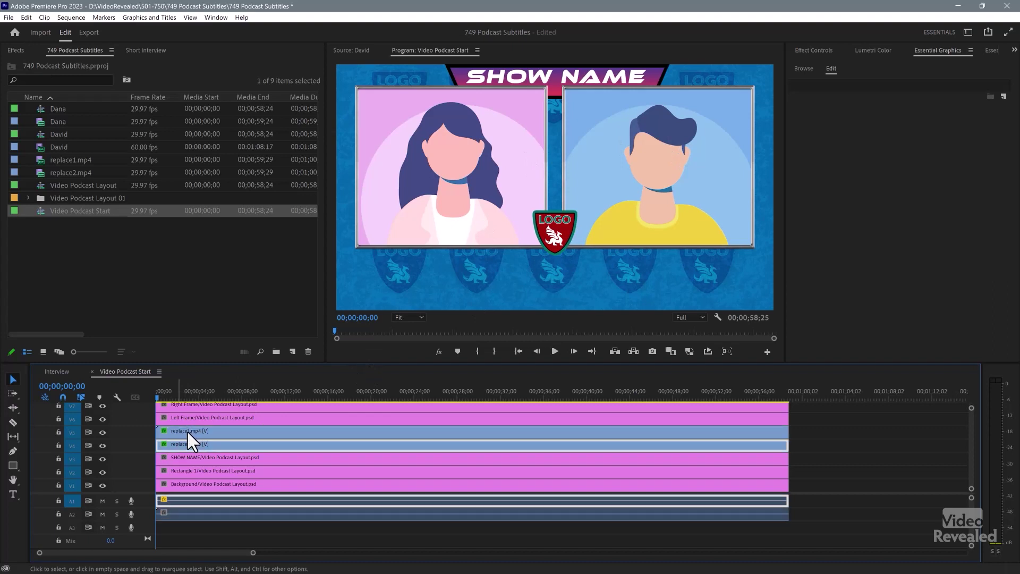
click(190, 430)
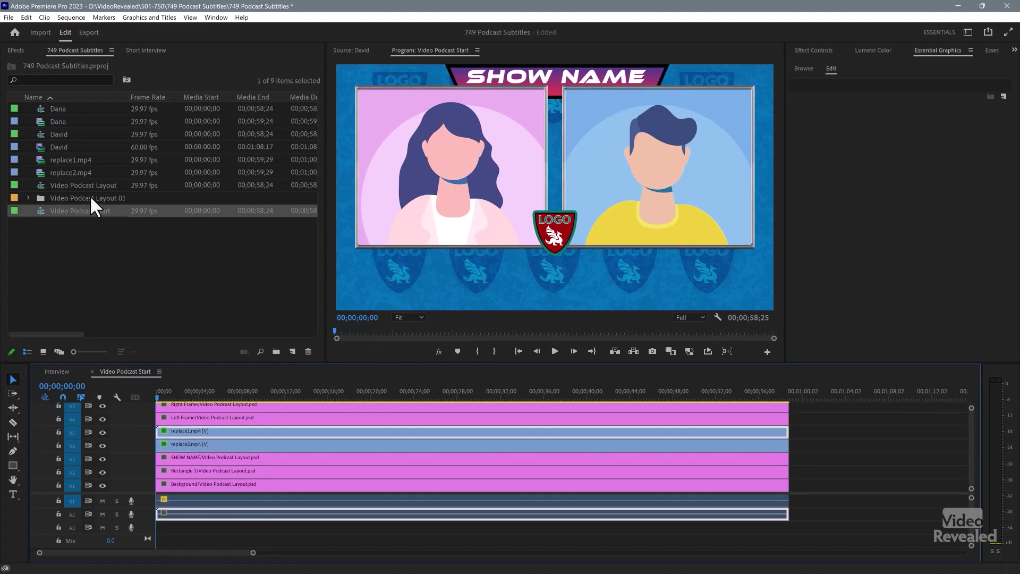
click(40, 120)
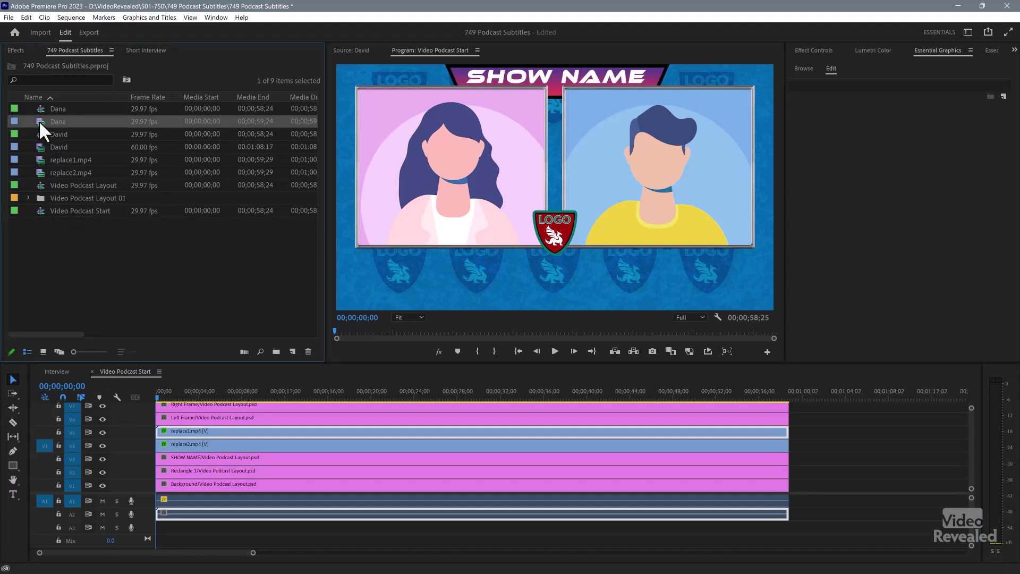
drag(40, 121, 181, 430)
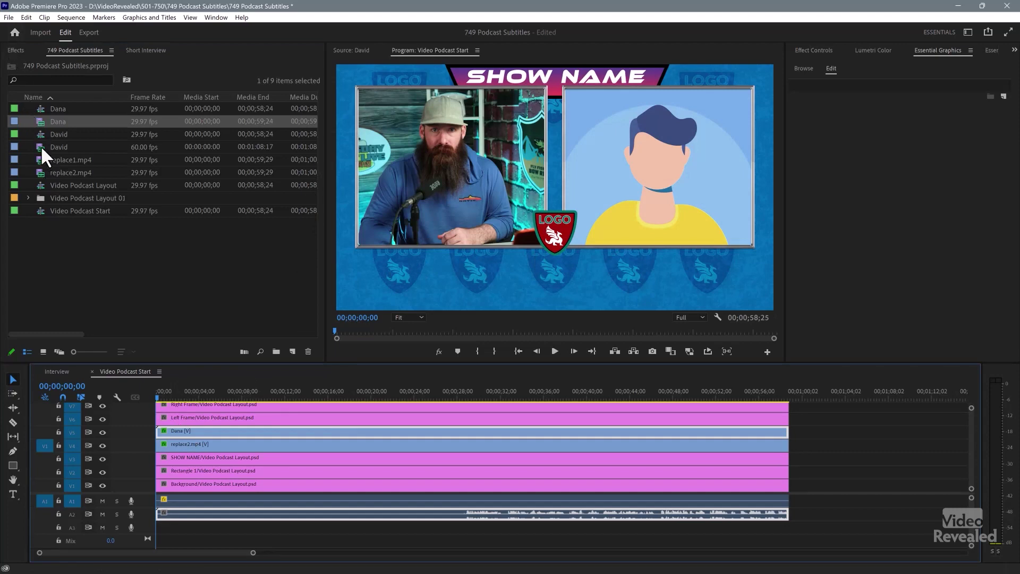
drag(40, 146, 199, 441)
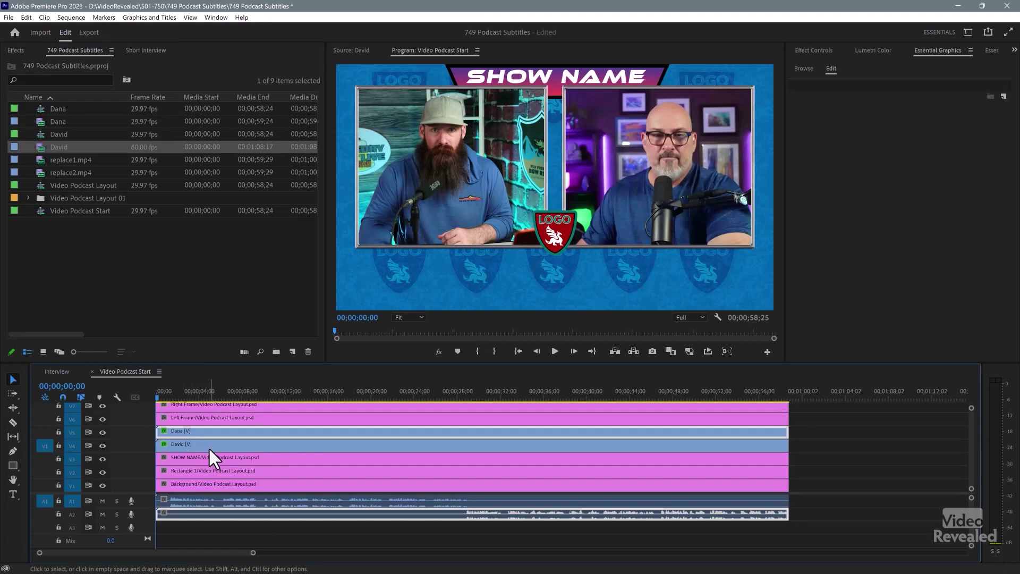
click(206, 445)
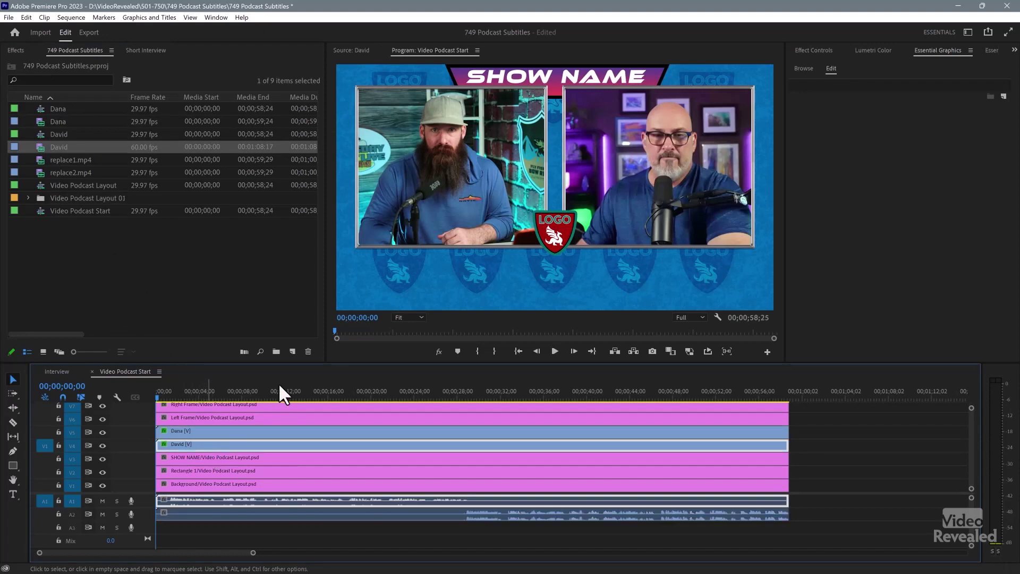
drag(279, 388, 365, 398)
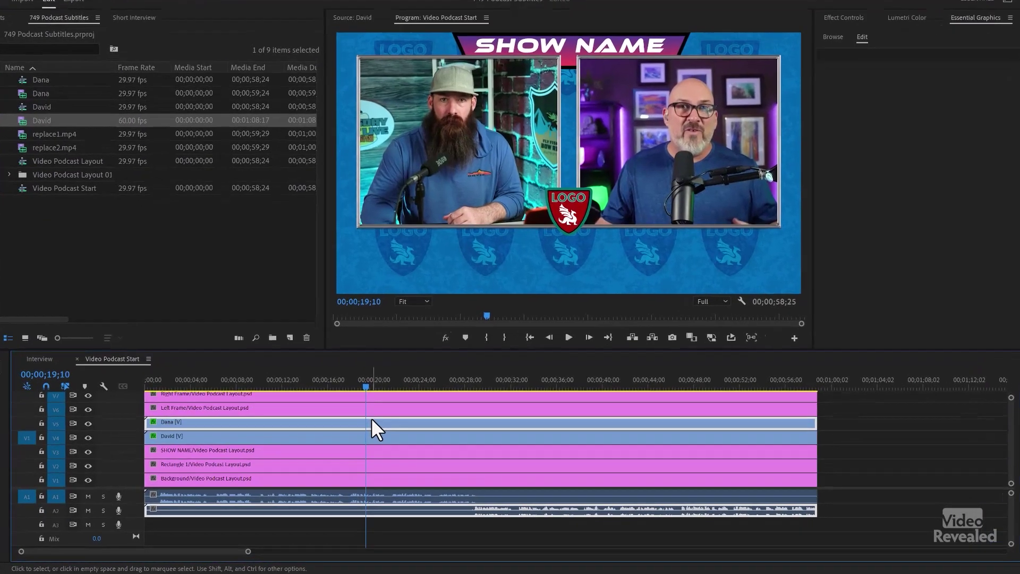
Nest the Dana clip into a sequence named Dana L.
right_click(371, 430)
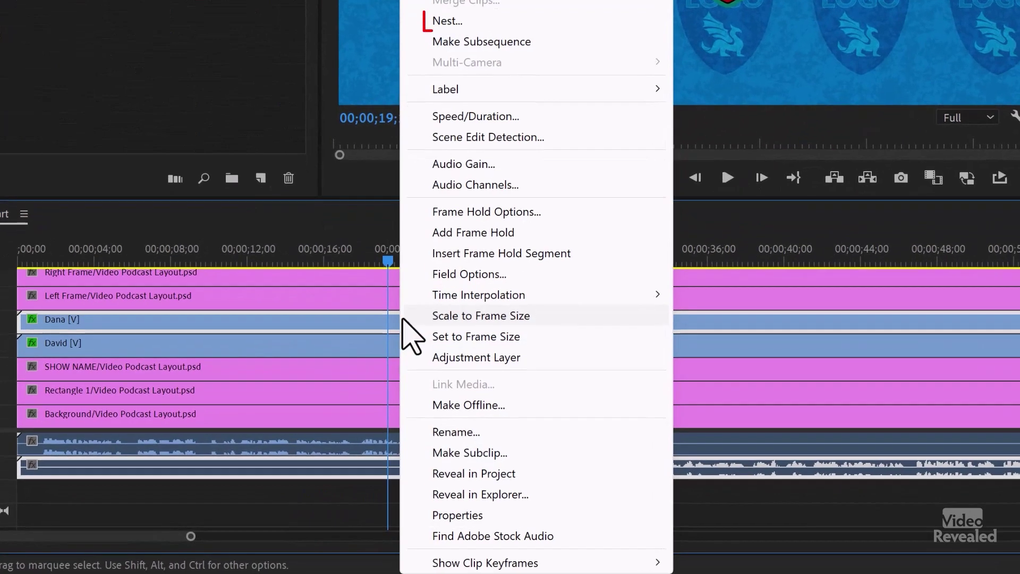
click(479, 23)
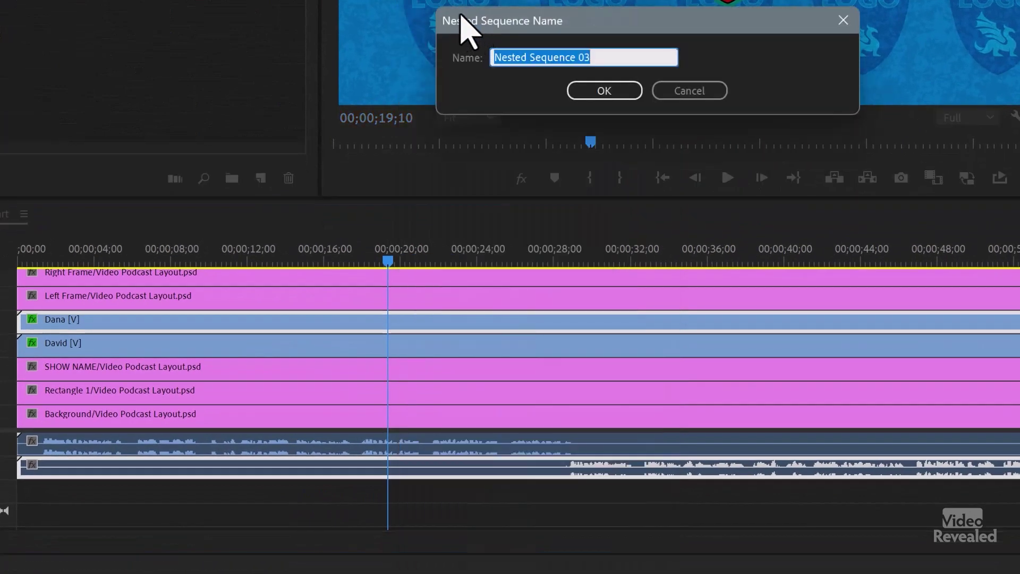
text(Dana L)
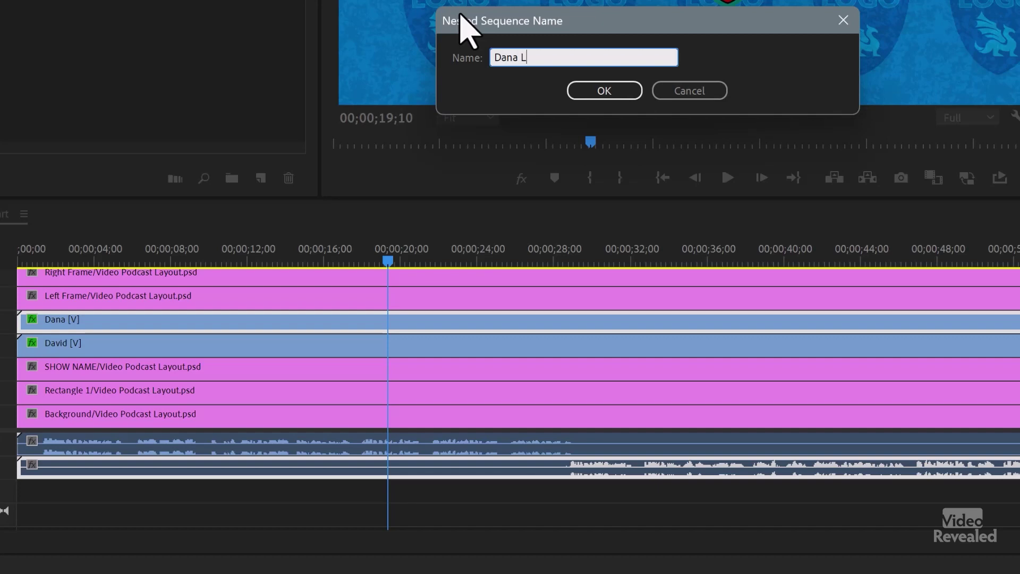
click(617, 100)
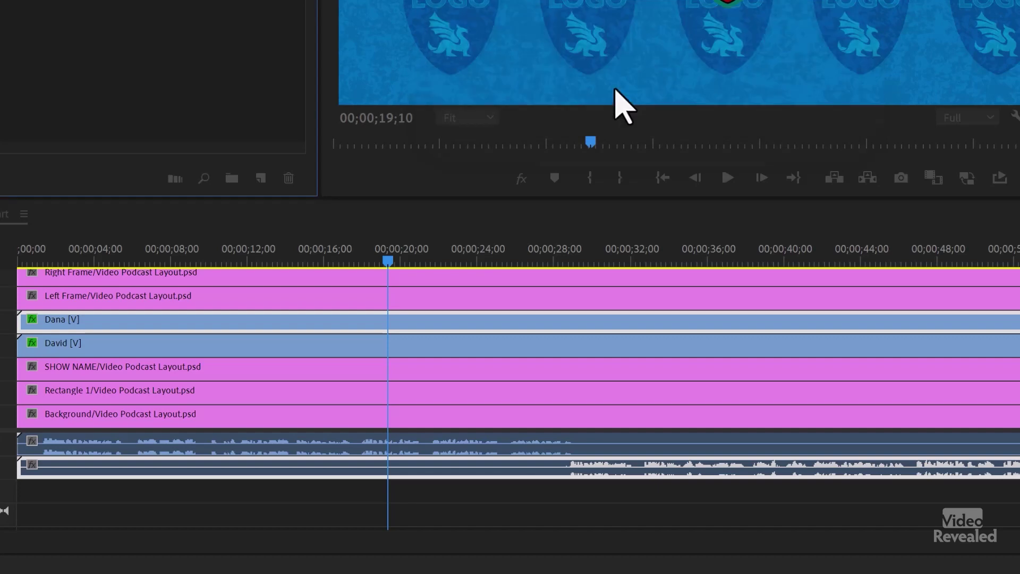
right_click(391, 352)
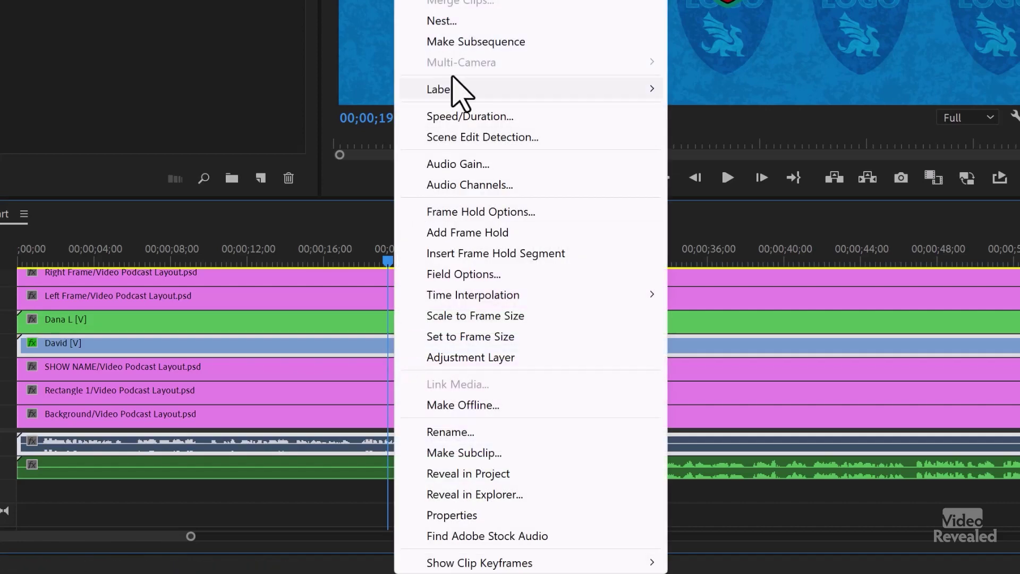
click(463, 17)
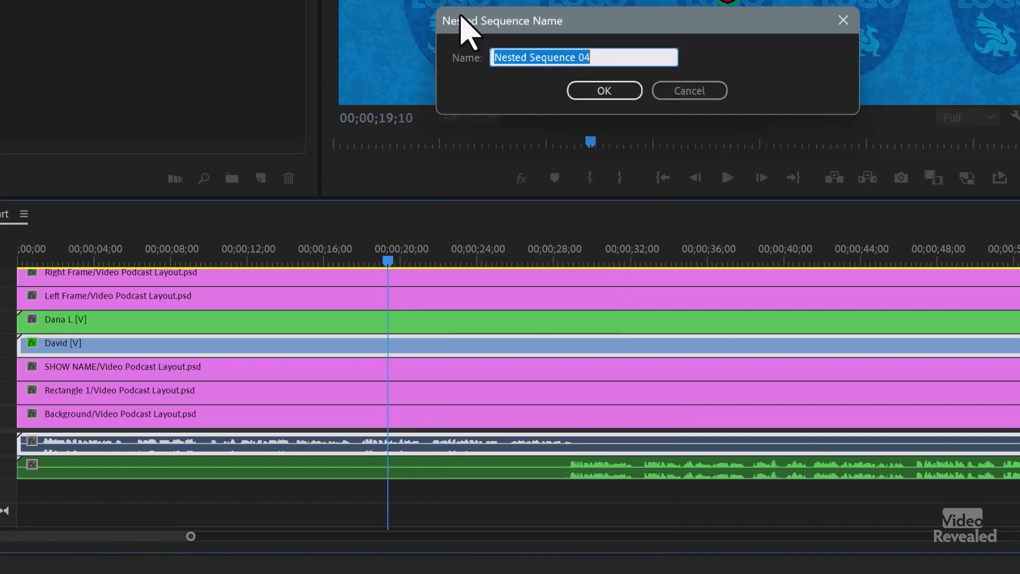
text(David)
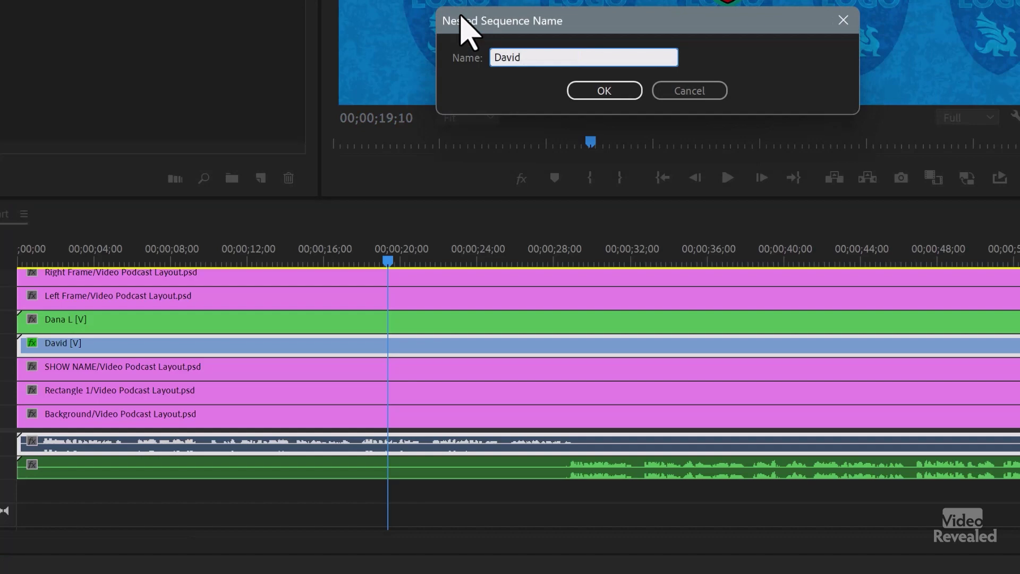
text( R)
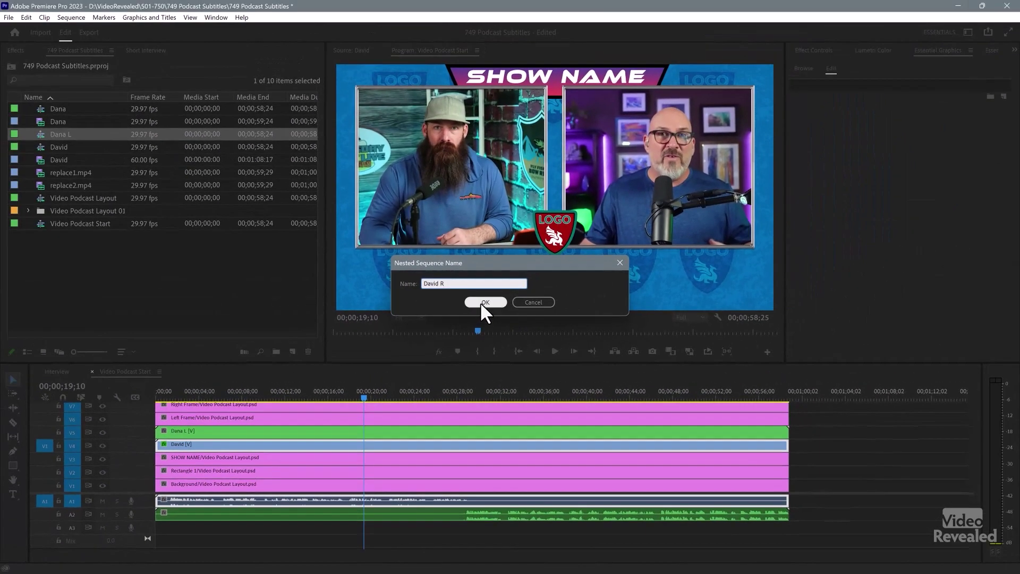
key(Return)
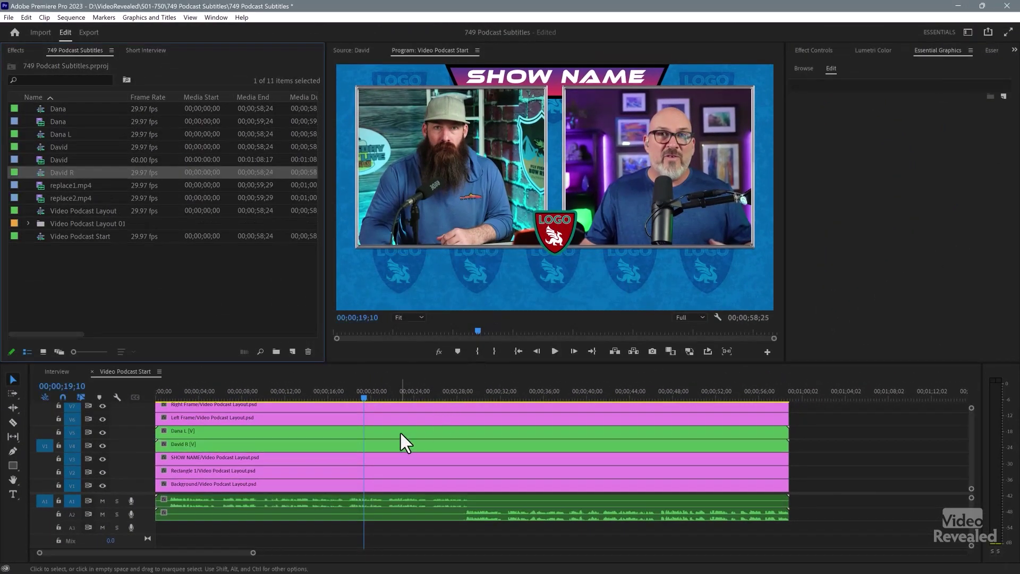
double_click(400, 433)
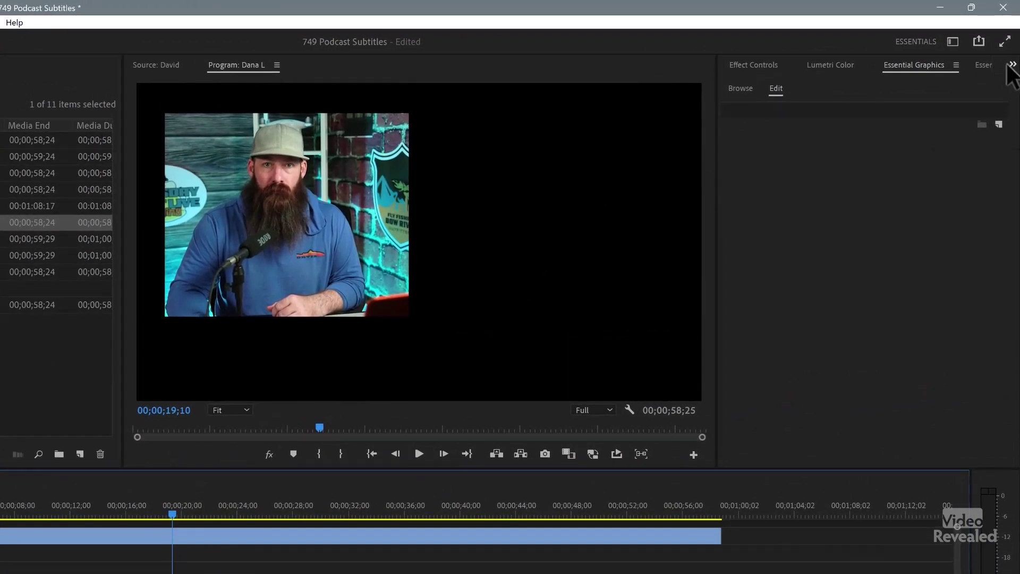
click(1012, 64)
click(972, 140)
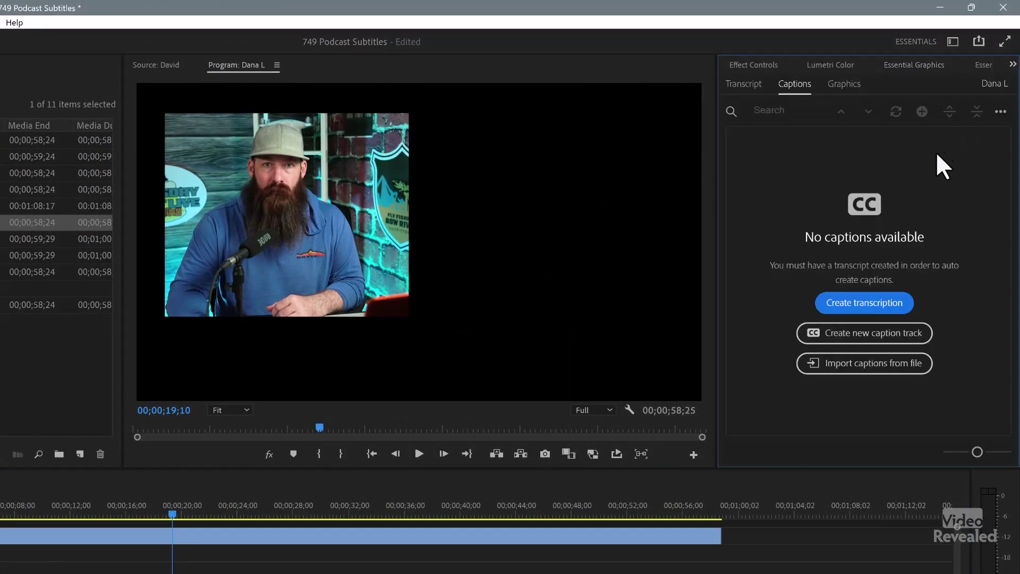
click(858, 304)
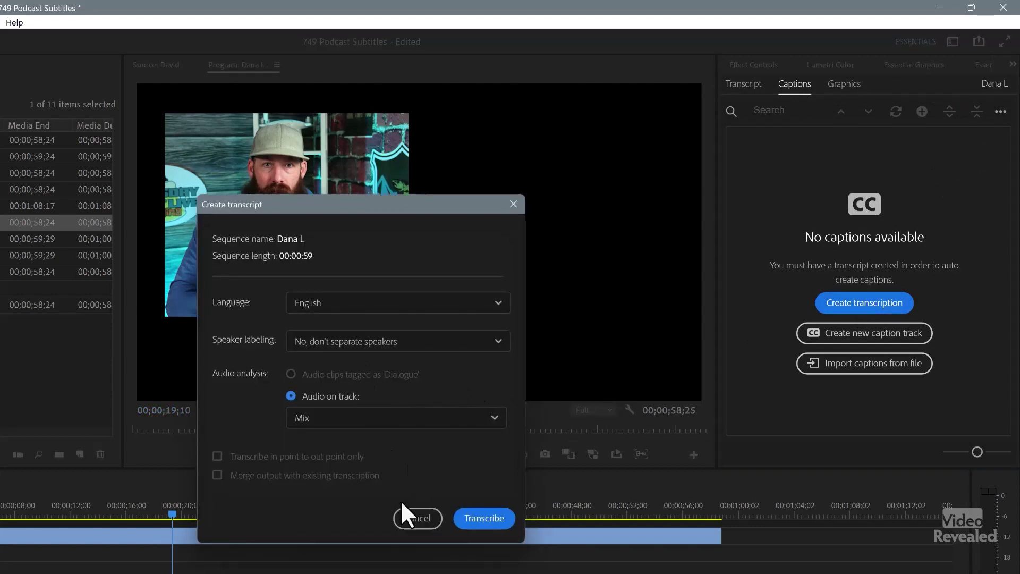
click(484, 519)
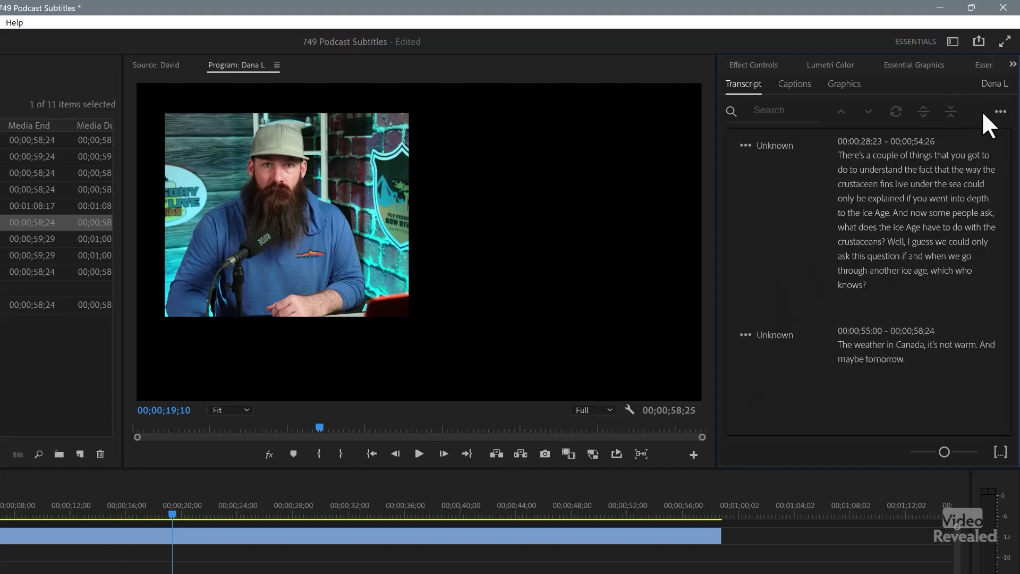
Create captions from the transcript using the Subtitle default preset.
click(1000, 113)
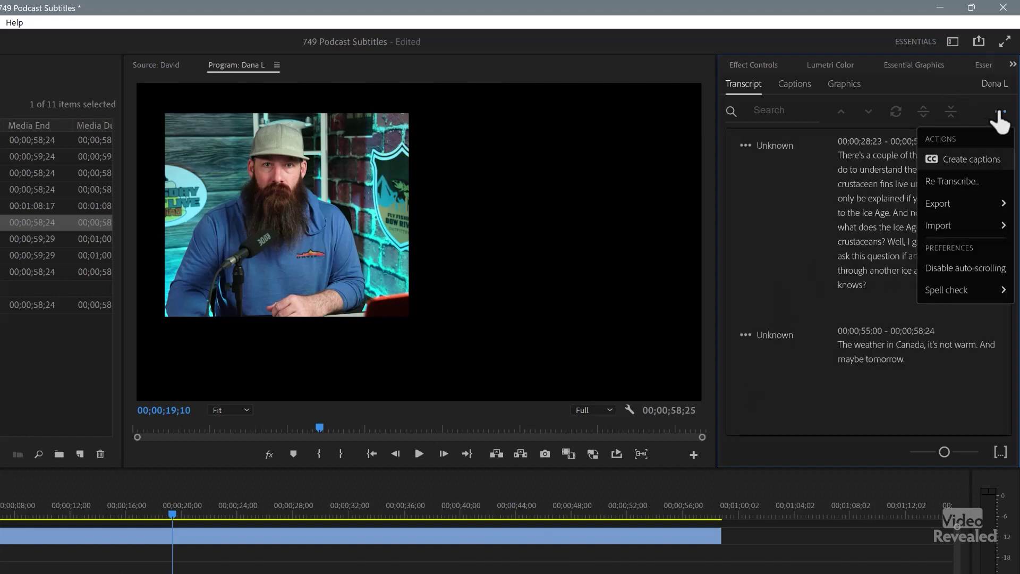
click(961, 161)
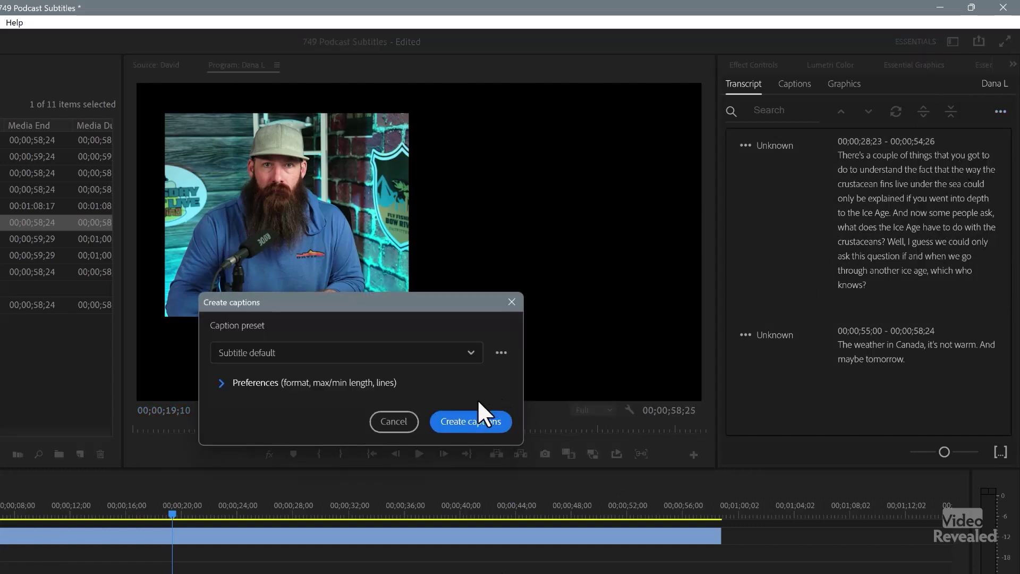
click(488, 422)
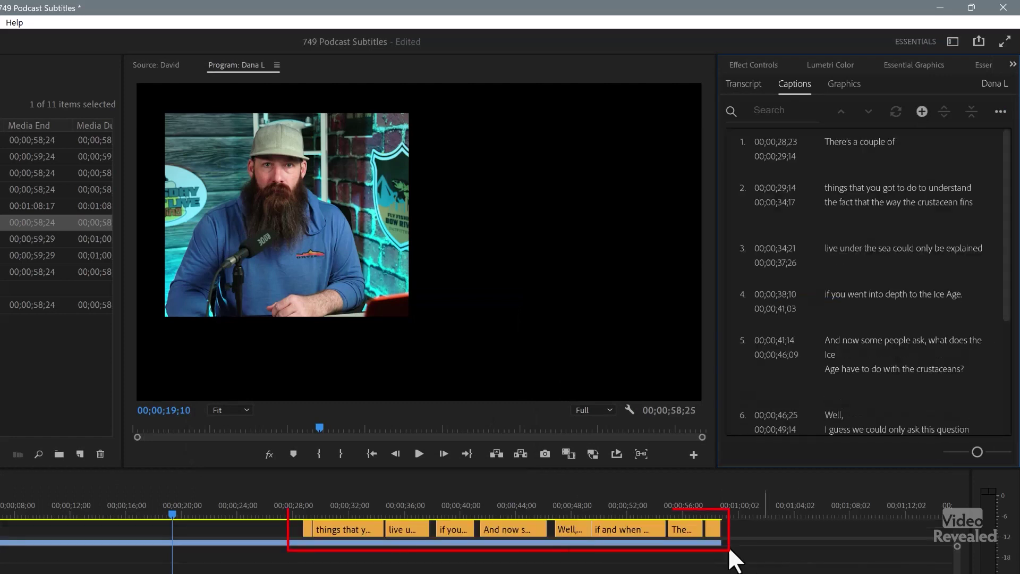
drag(331, 511, 423, 513)
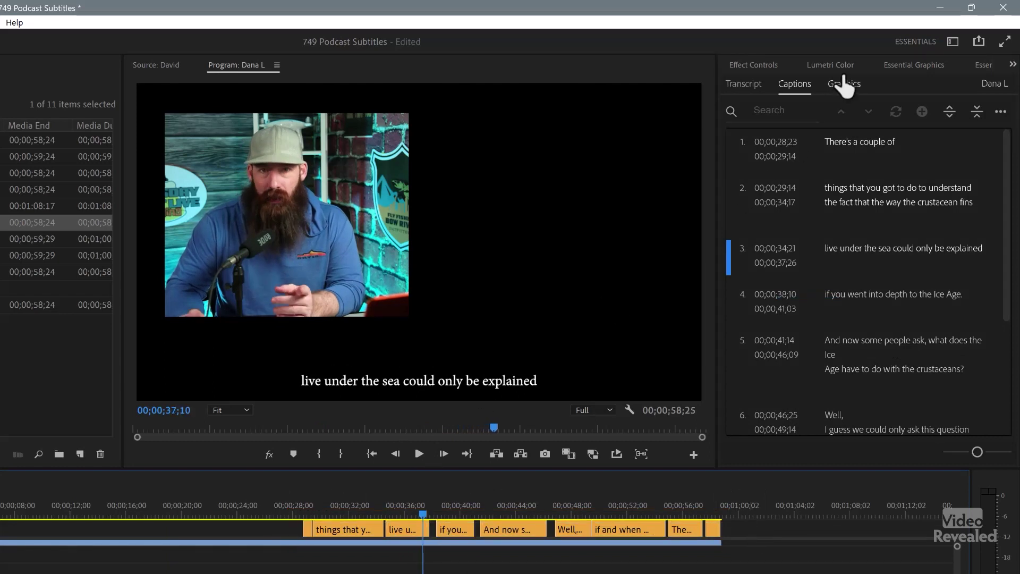
click(904, 65)
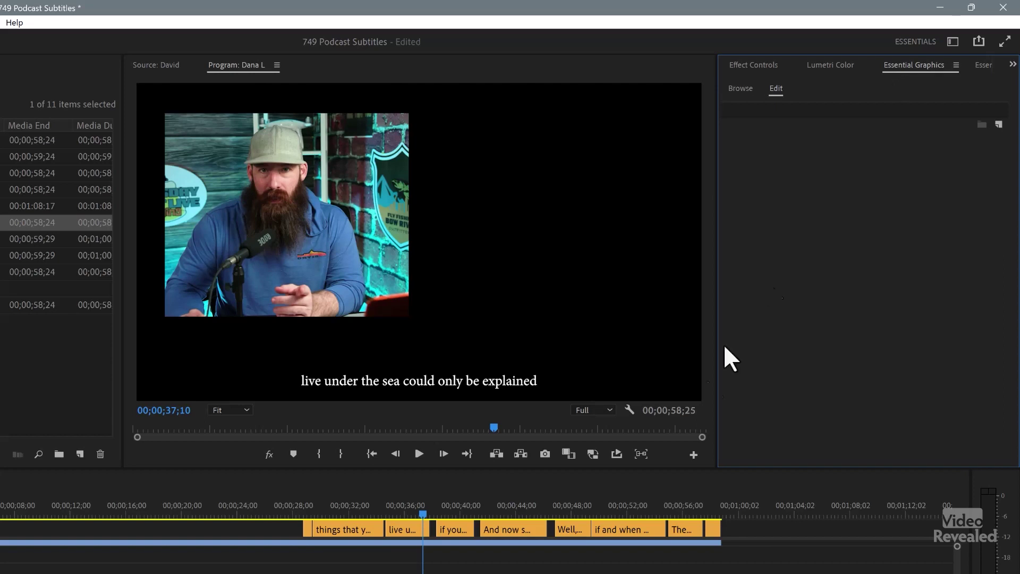
drag(741, 524, 269, 519)
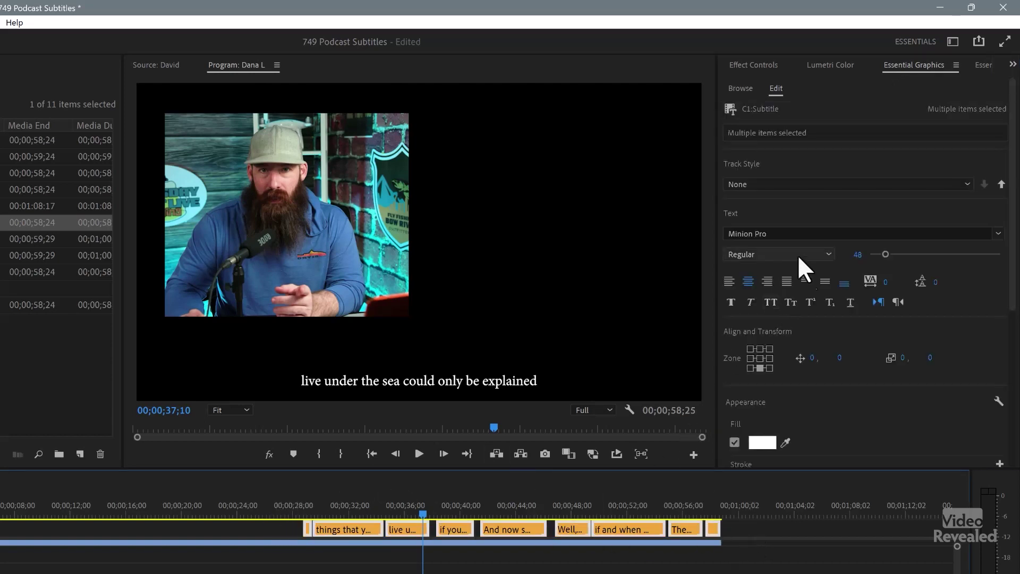
click(749, 368)
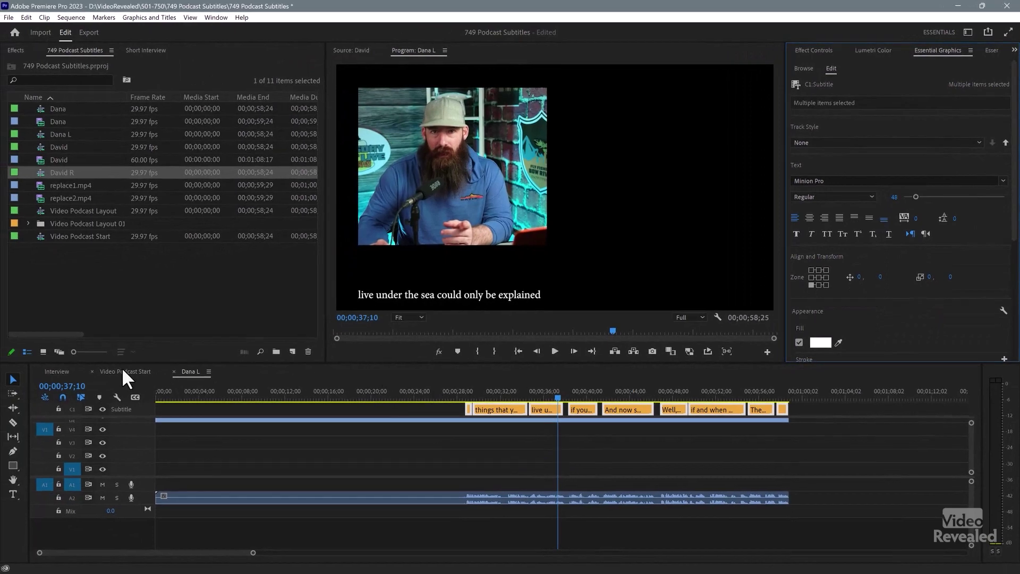
Return to Video Podcast Start, preview the combined layout, and select the David R clip.
click(124, 371)
drag(530, 391, 556, 392)
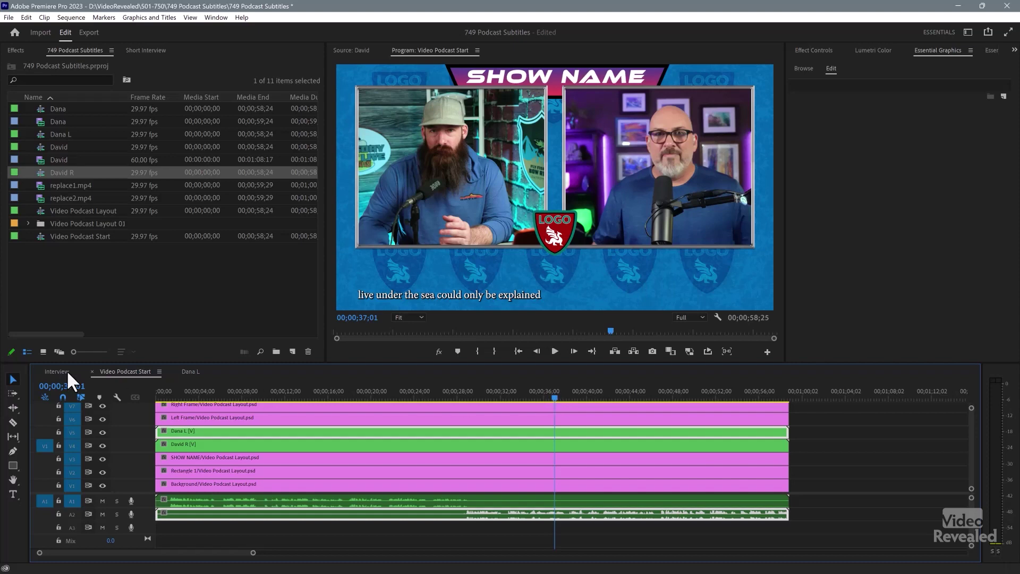
click(223, 445)
double_click(224, 444)
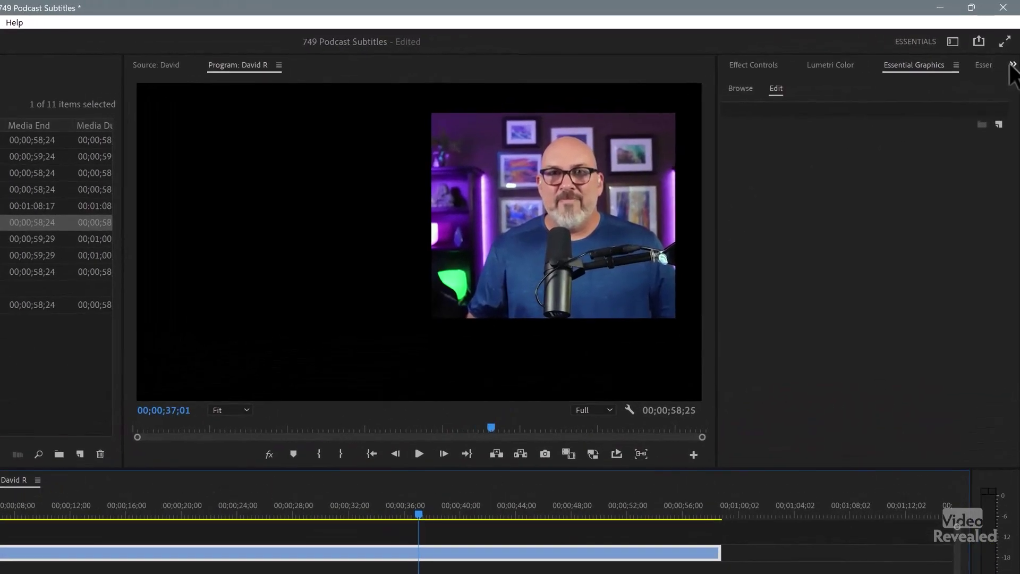
click(1013, 64)
click(969, 139)
click(864, 304)
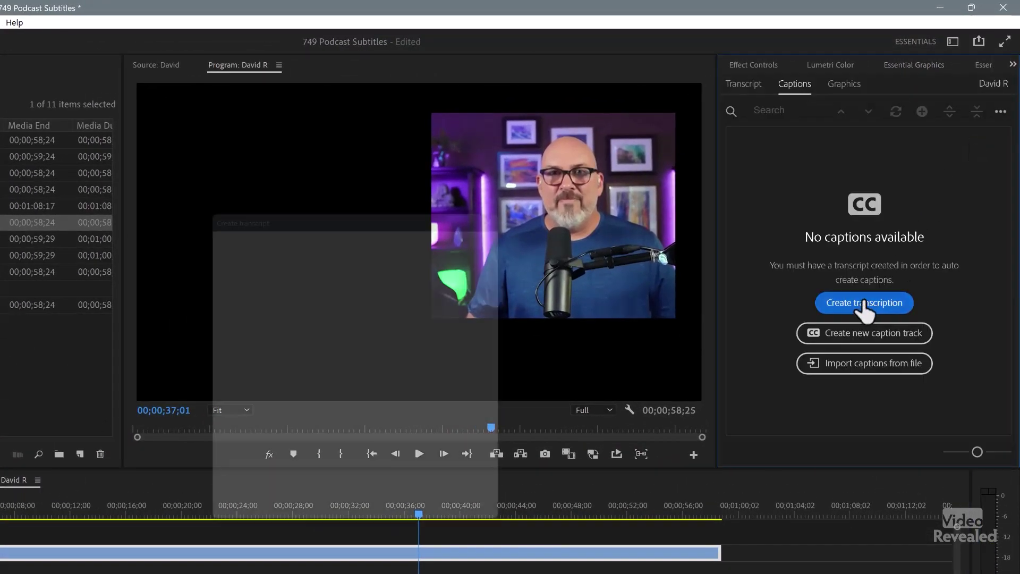
click(487, 518)
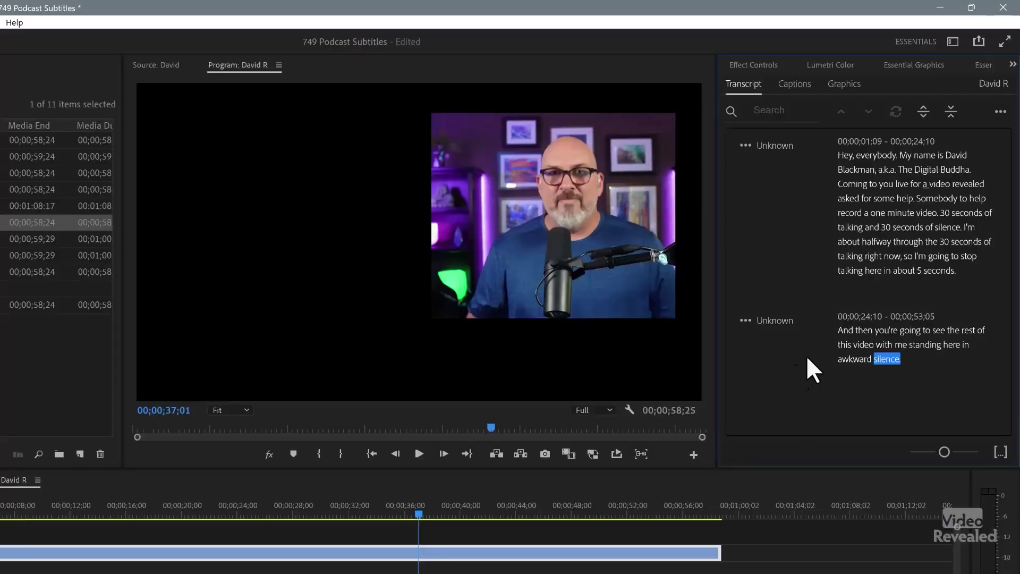
click(999, 111)
click(962, 160)
click(471, 421)
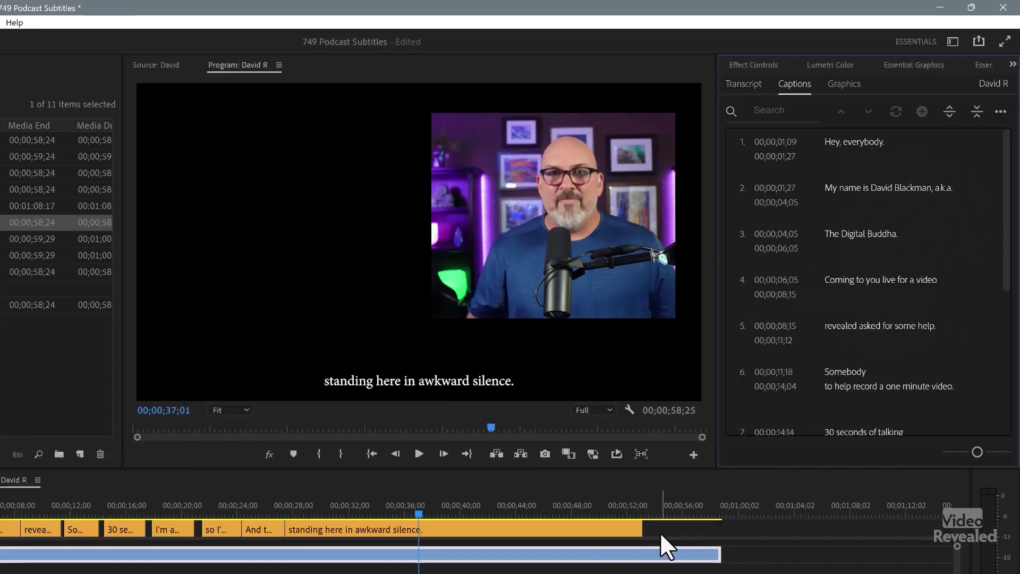
drag(640, 529, 341, 531)
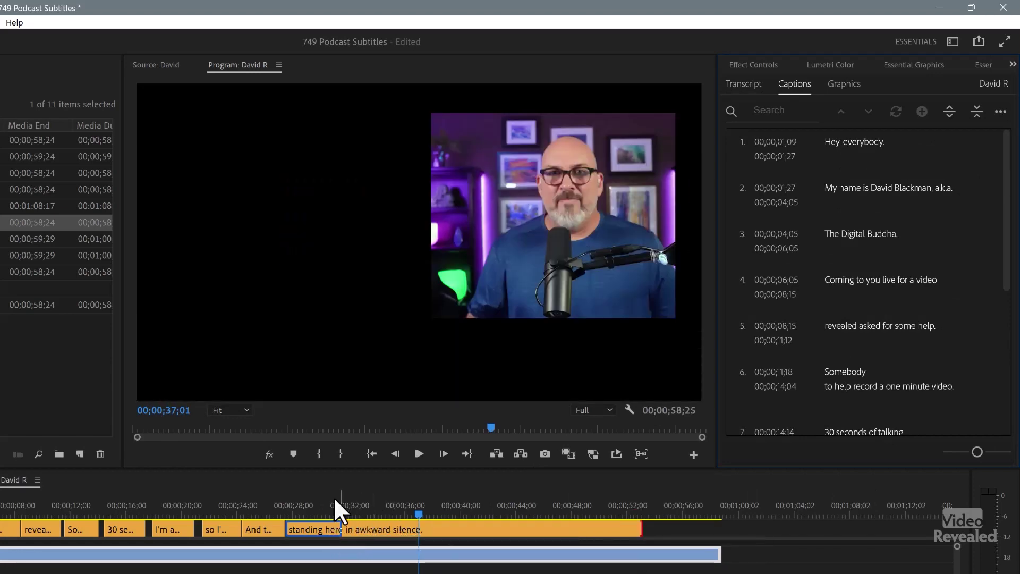
click(295, 502)
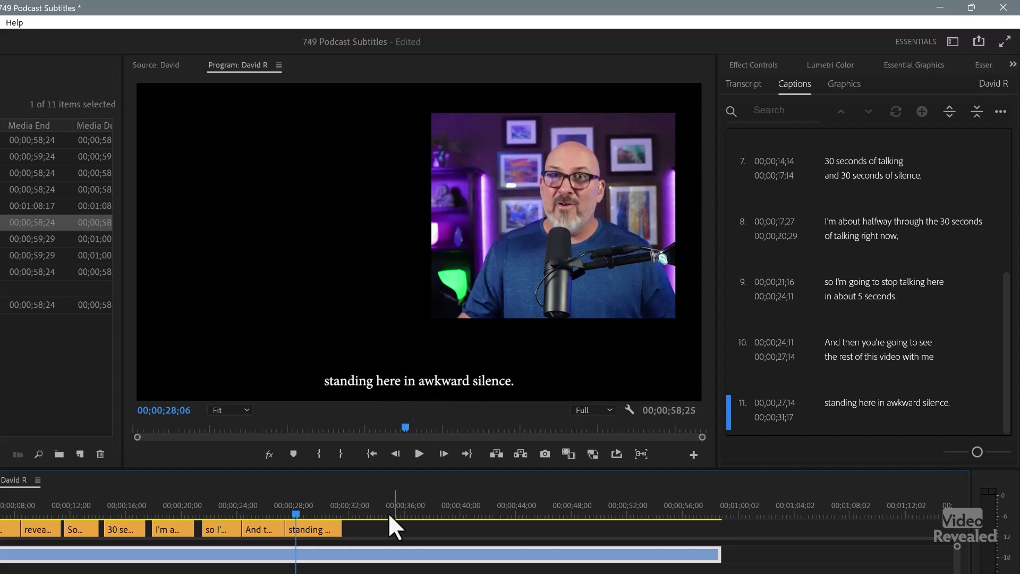
drag(386, 532, 2, 534)
click(914, 64)
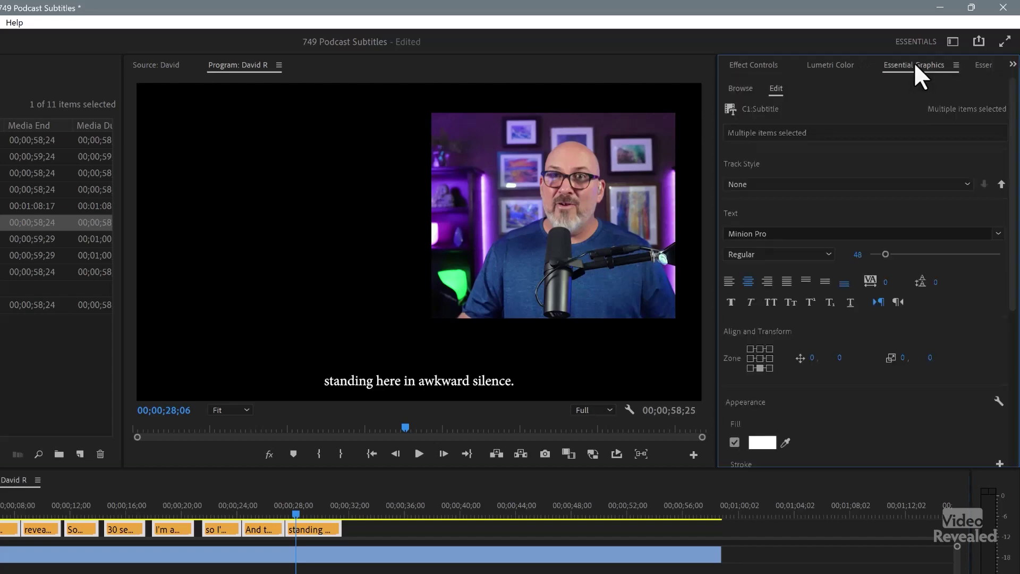
click(769, 368)
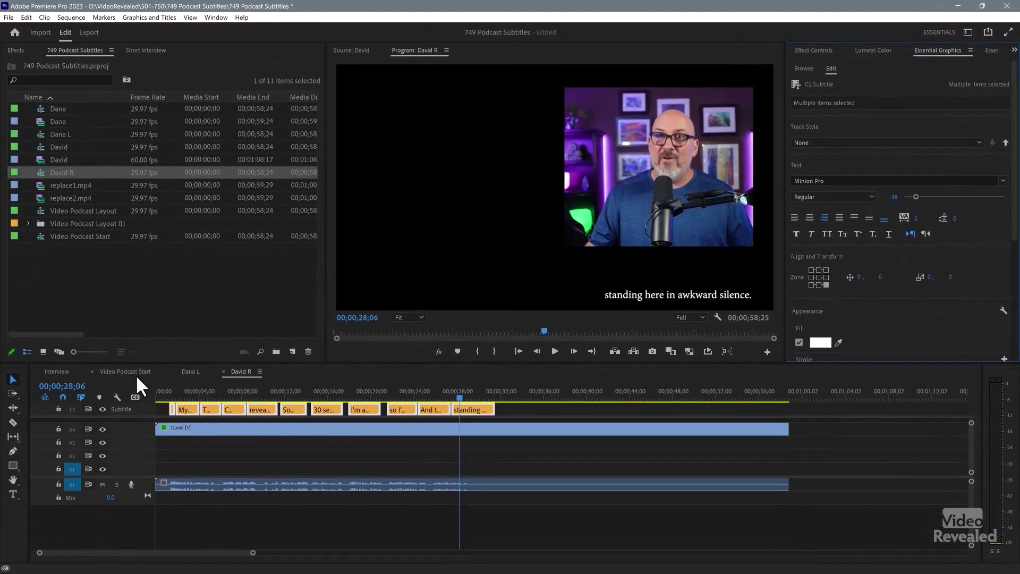
click(136, 374)
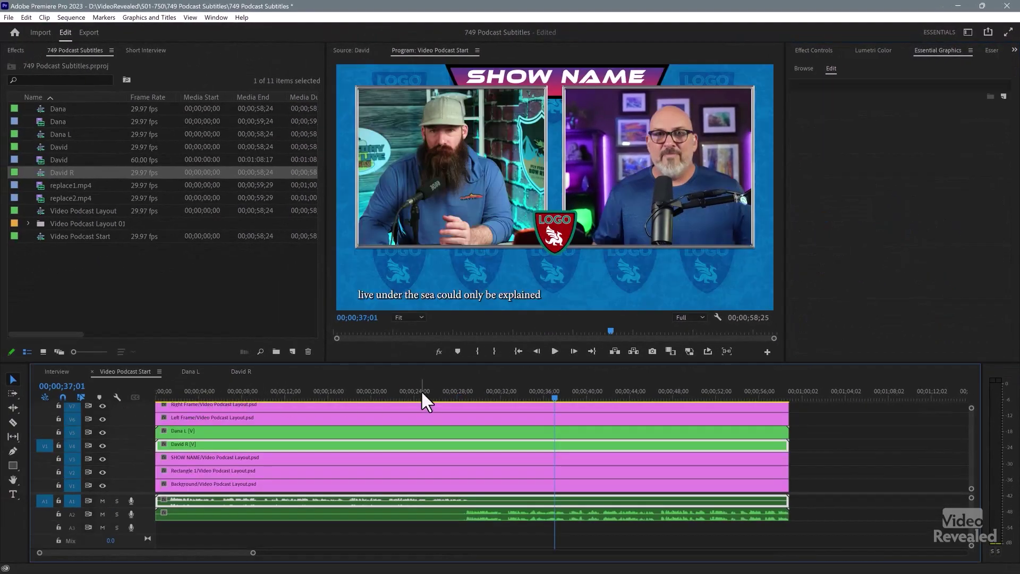
mouse_move(393, 399)
mouse_down()
mouse_move(351, 405)
mouse_move(352, 394)
mouse_move(390, 392)
mouse_up()
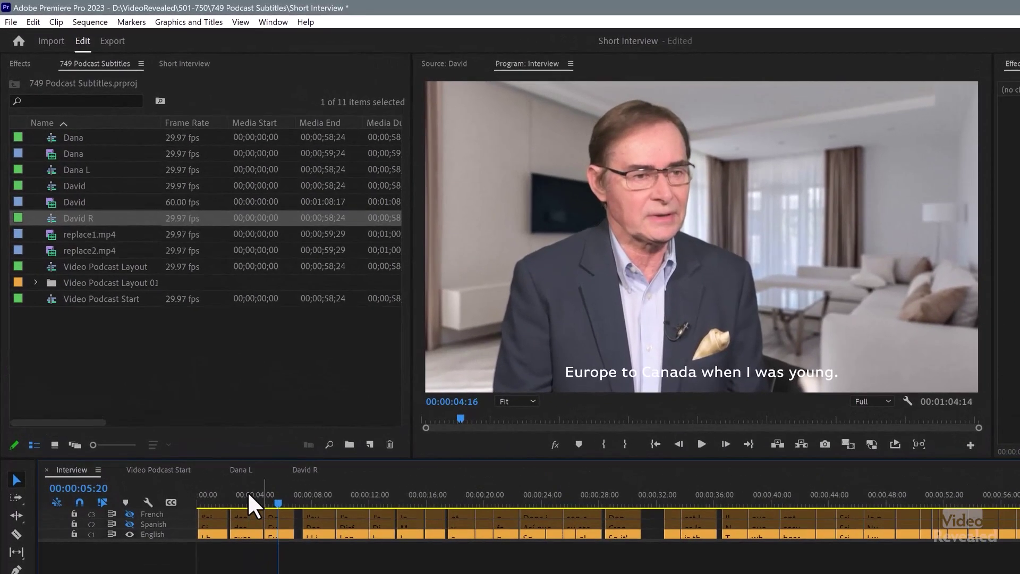
drag(249, 495, 228, 496)
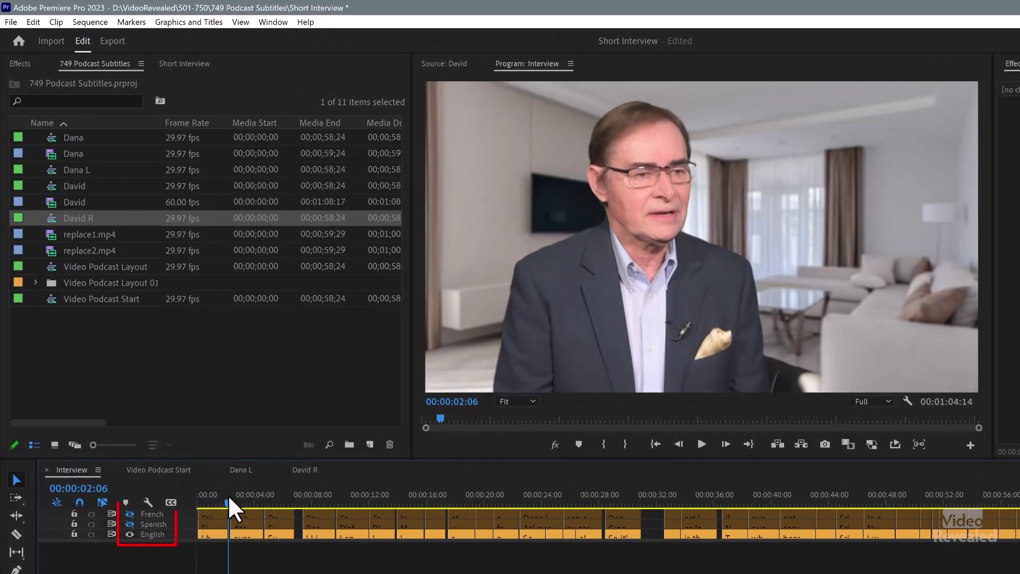
click(131, 525)
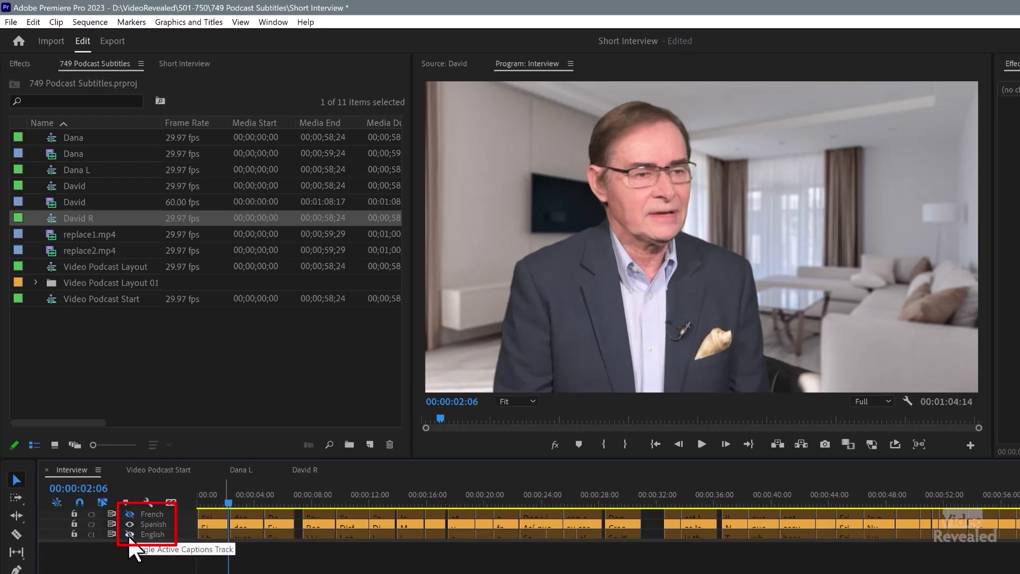
mouse_move(249, 494)
mouse_down()
mouse_move(264, 494)
mouse_move(251, 496)
mouse_up()
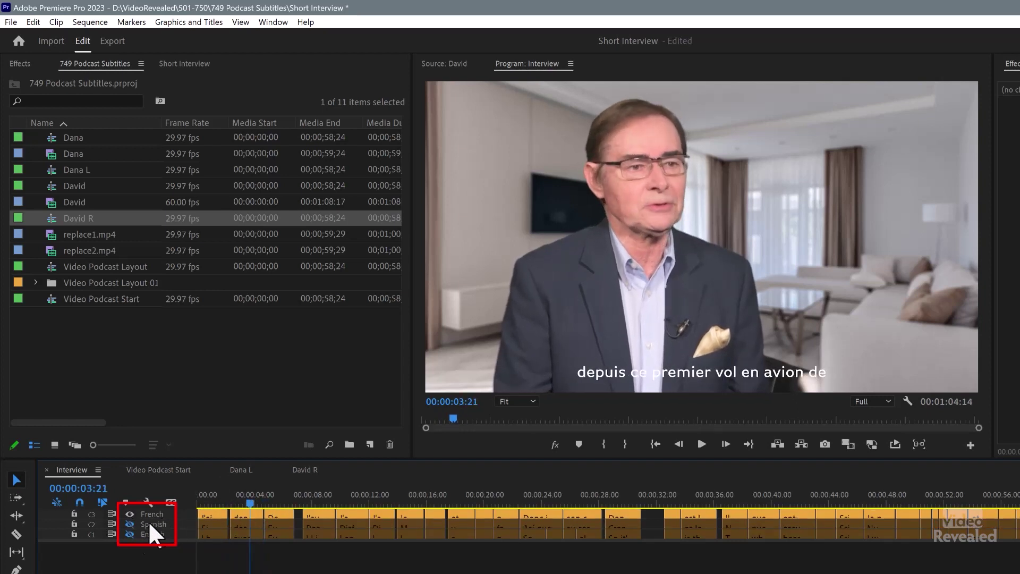
click(131, 514)
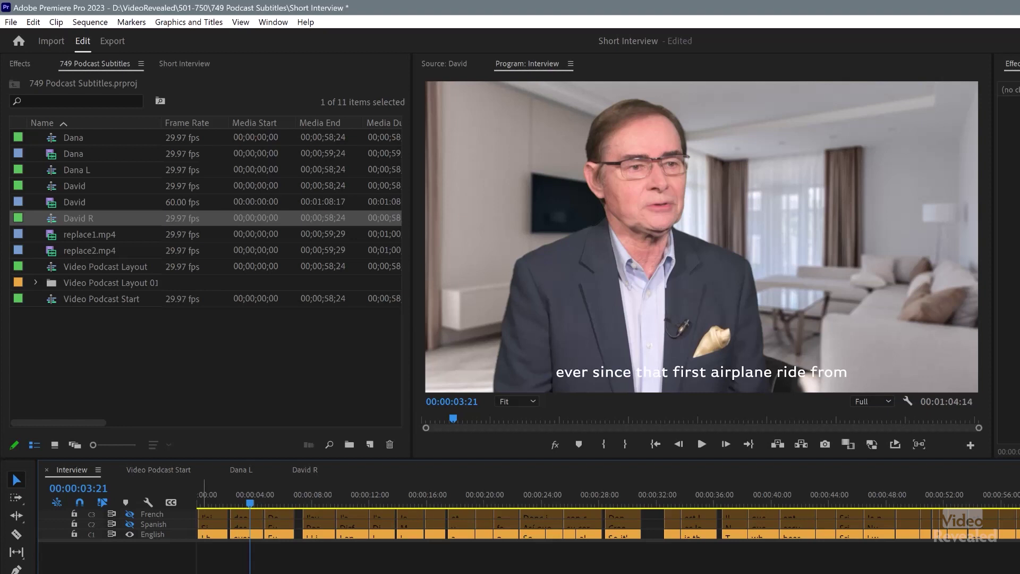
drag(990, 568, 192, 527)
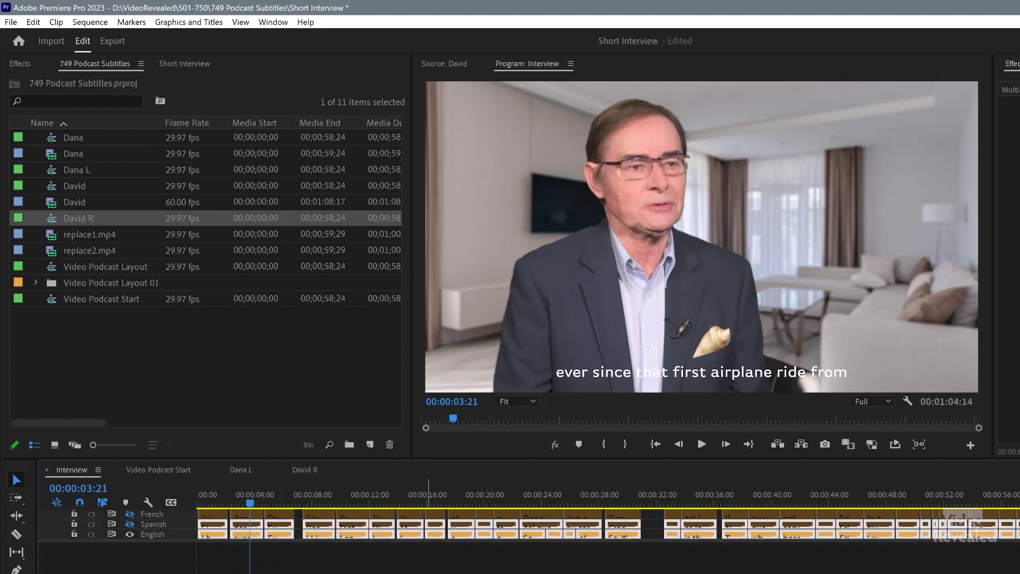
drag(1012, 569, 177, 535)
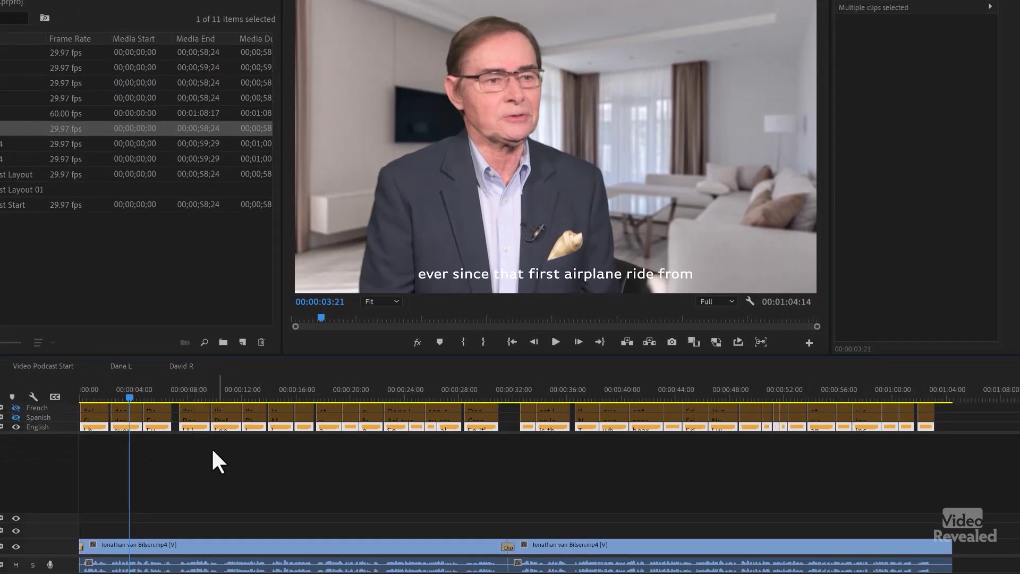
Clear the caption selection and create a Transparent Video item with default settings.
click(968, 474)
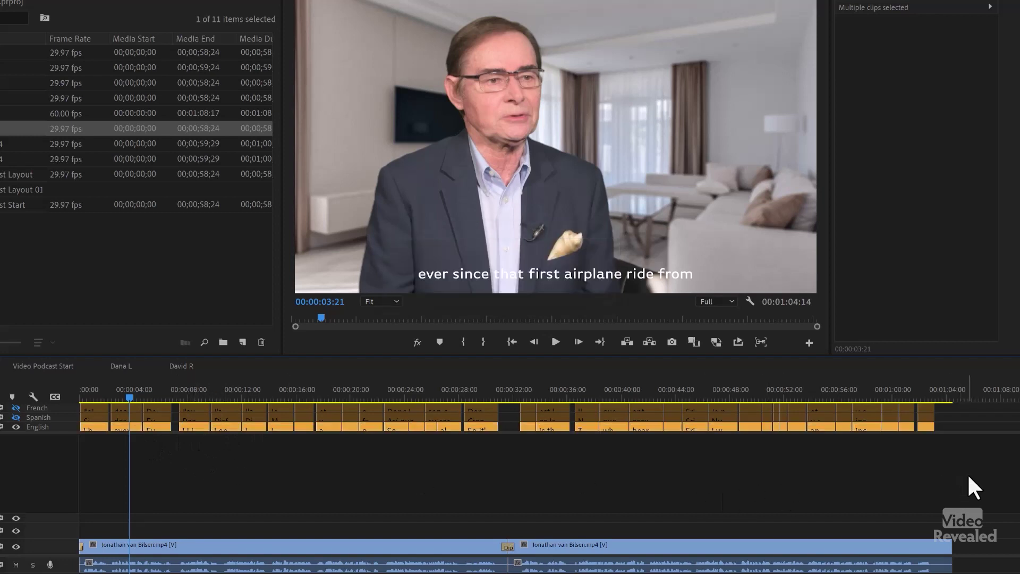
click(242, 342)
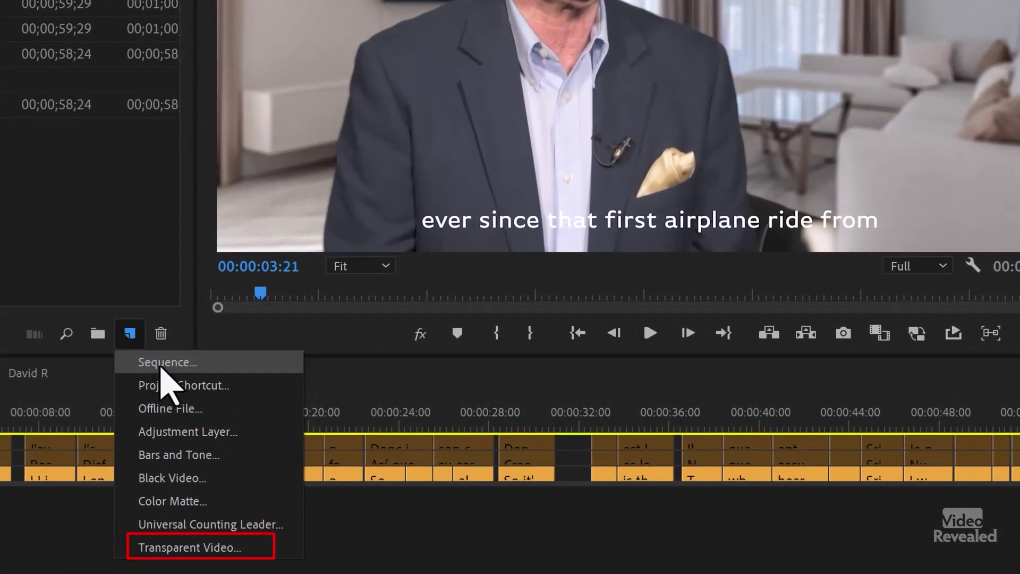
click(233, 548)
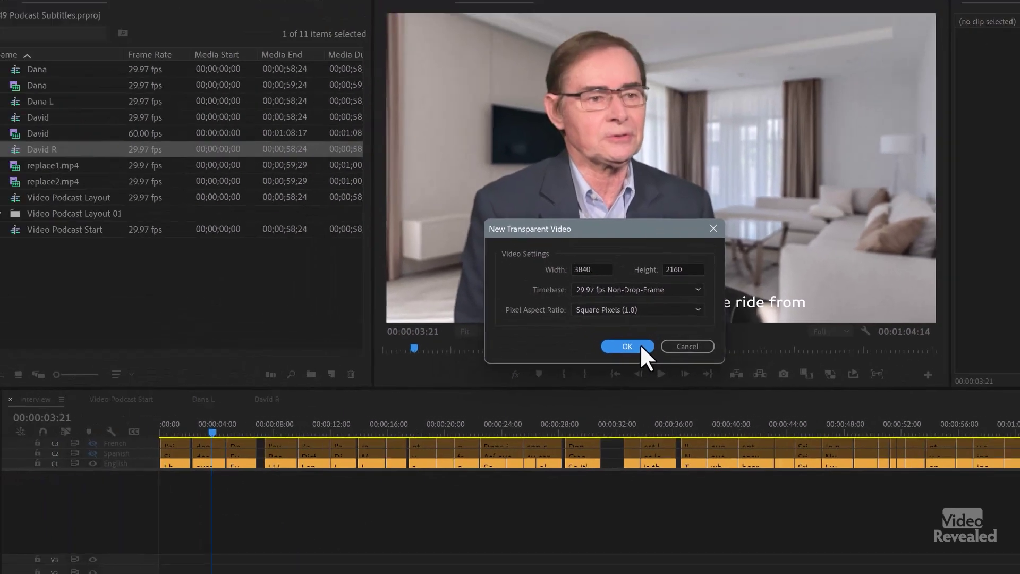
click(641, 345)
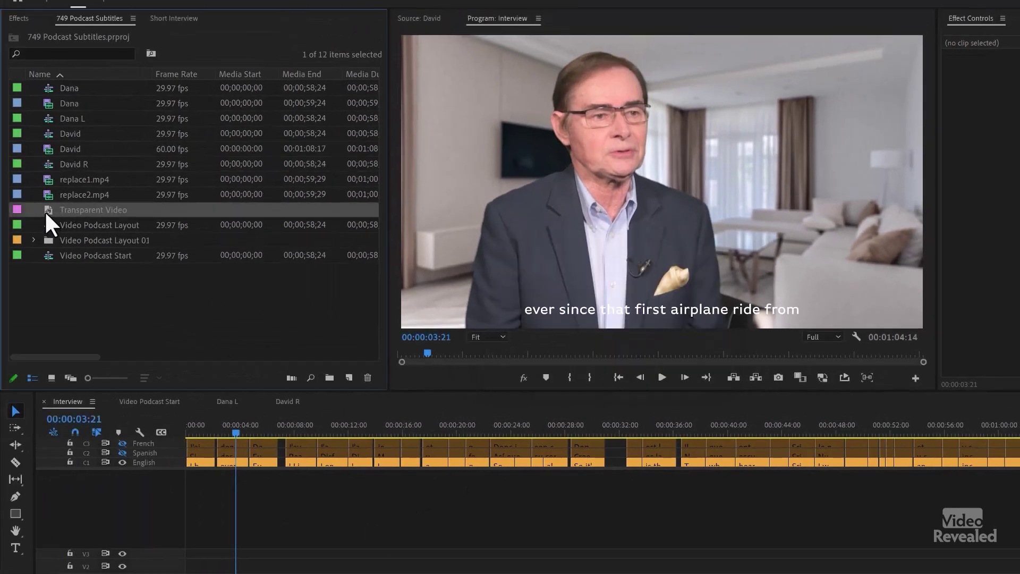
Add Transparent Video above the interview and nest it as a sequence named English.
drag(46, 212, 1010, 558)
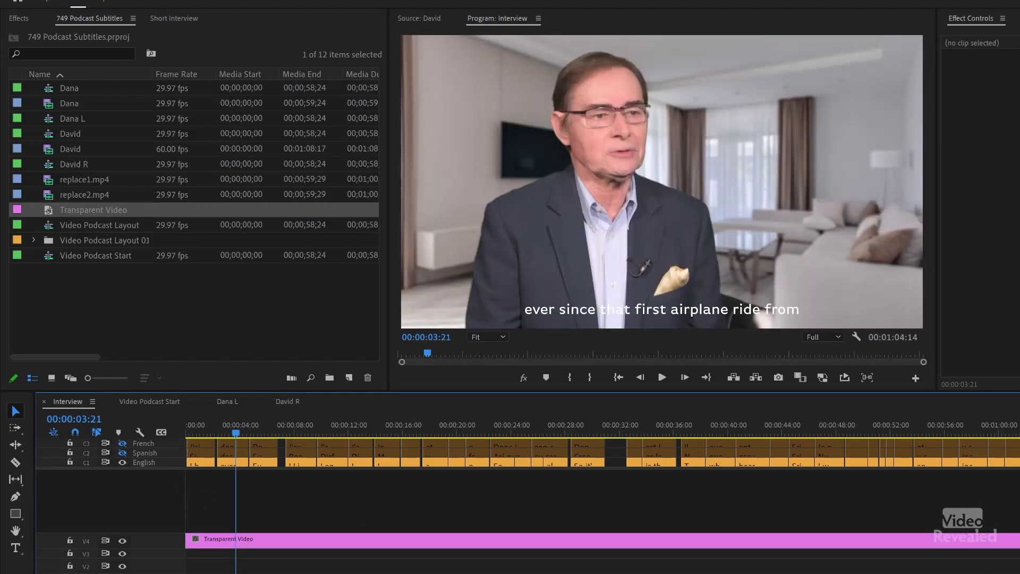
drag(1010, 537, 163, 470)
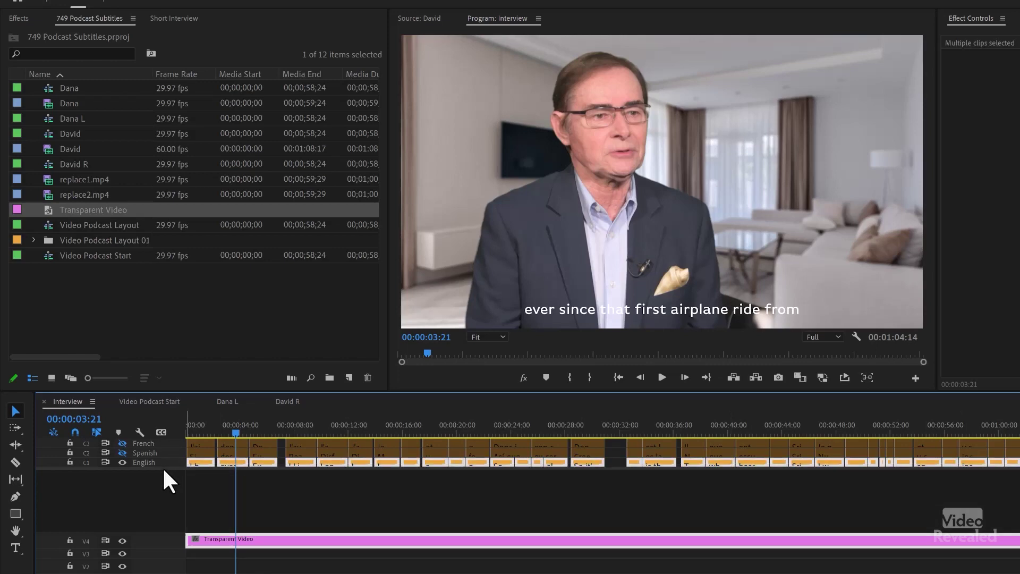
right_click(251, 541)
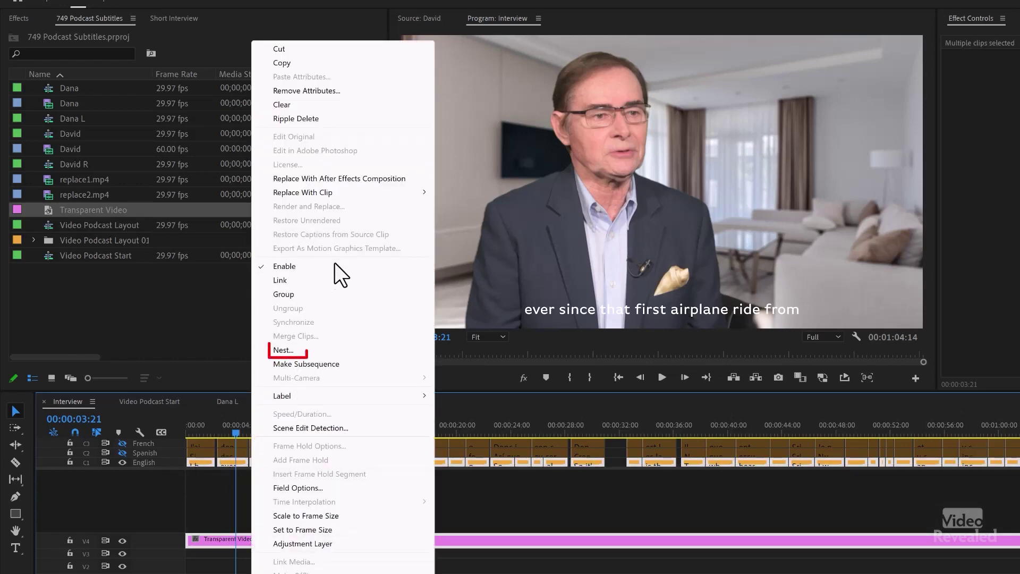
click(316, 350)
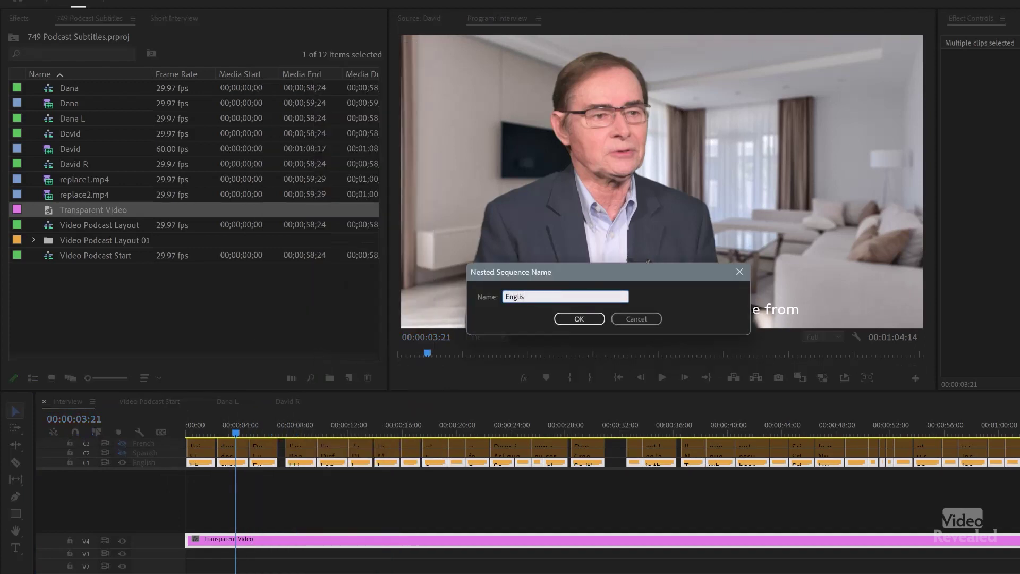
key(Return)
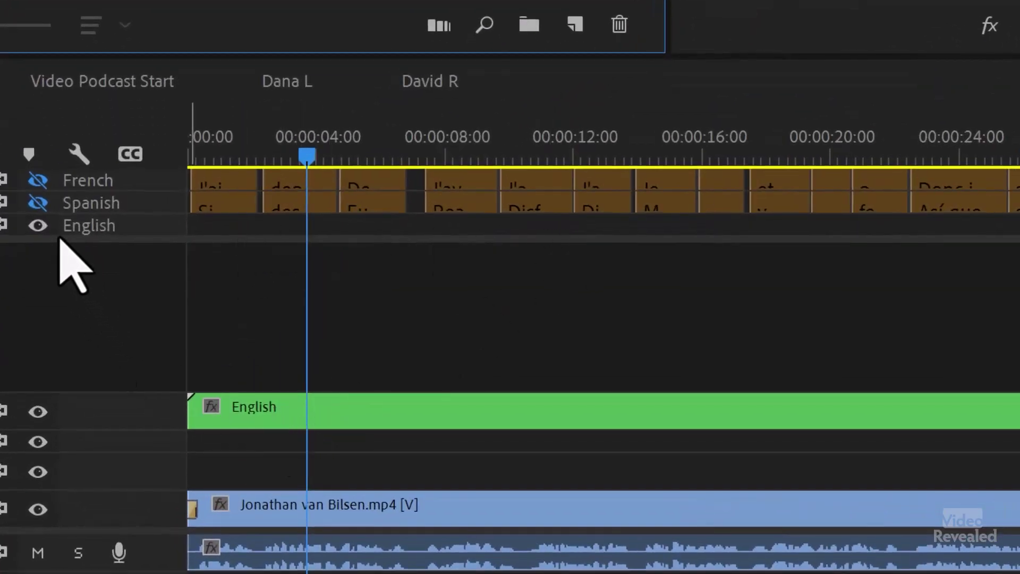
Hide the original English caption track and move the playhead to about 3 seconds.
click(36, 228)
click(36, 226)
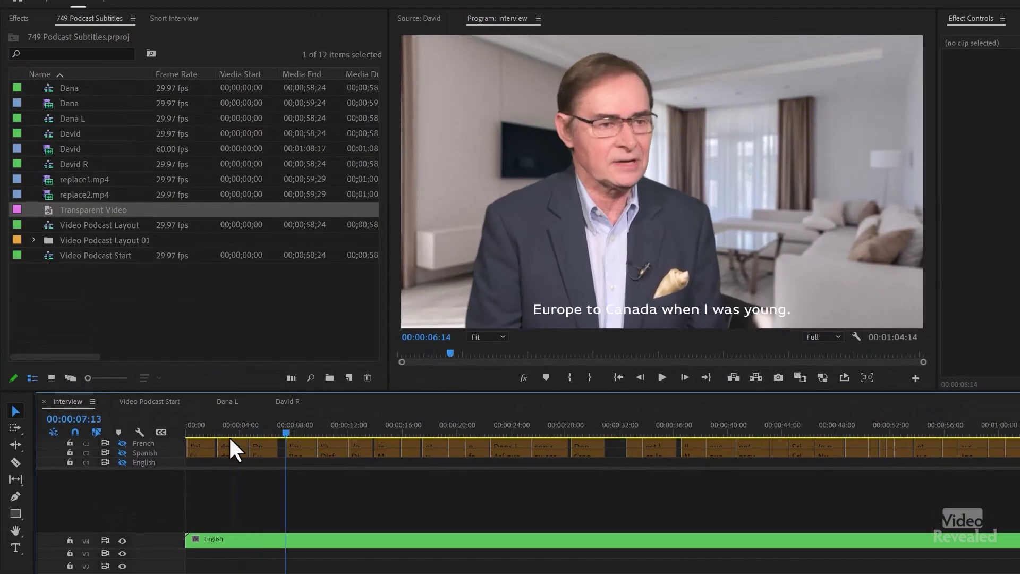
click(229, 437)
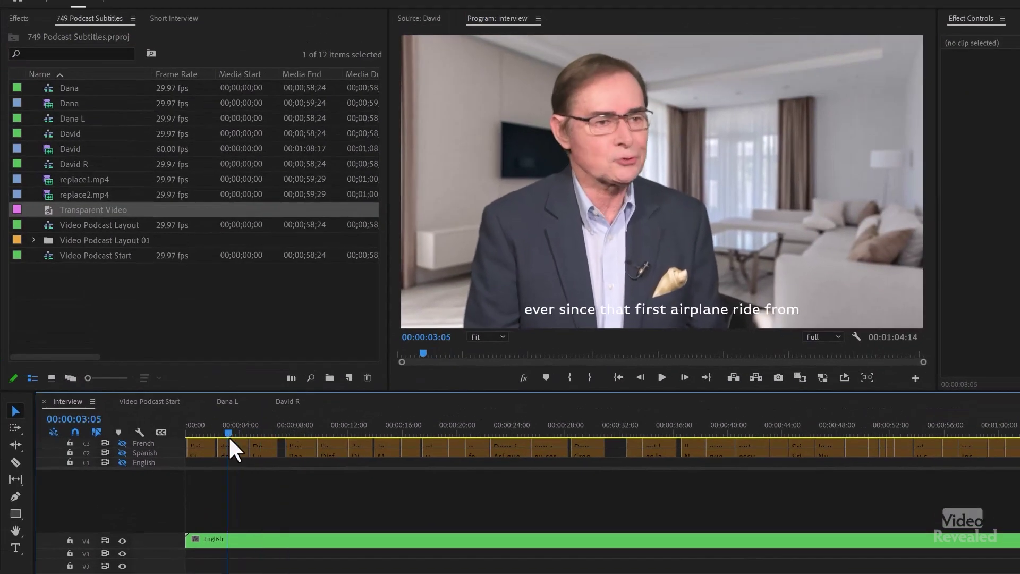
Show the Spanish caption track and place Transparent Video on a new V5 track at the start.
click(122, 453)
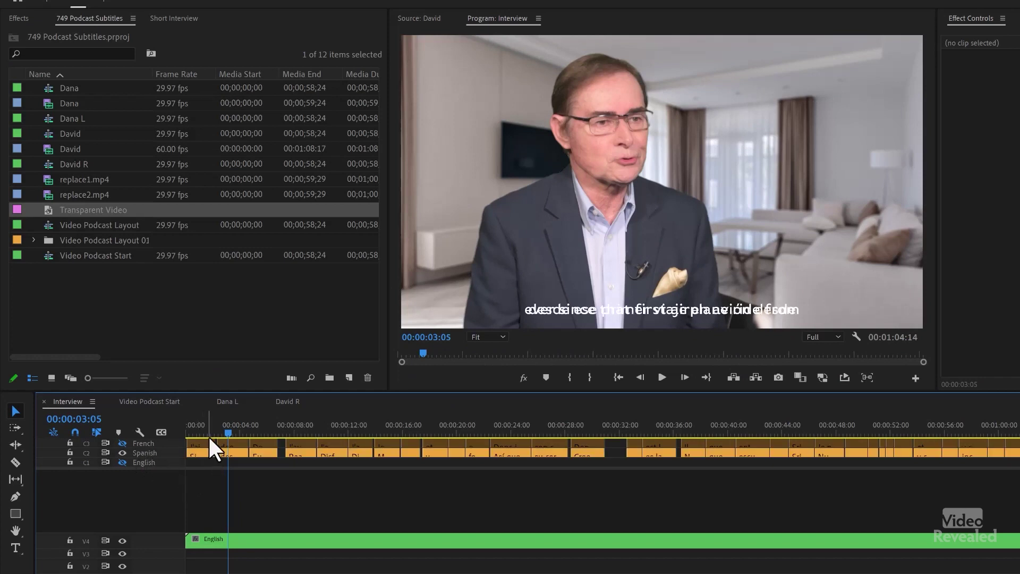
drag(208, 435, 168, 430)
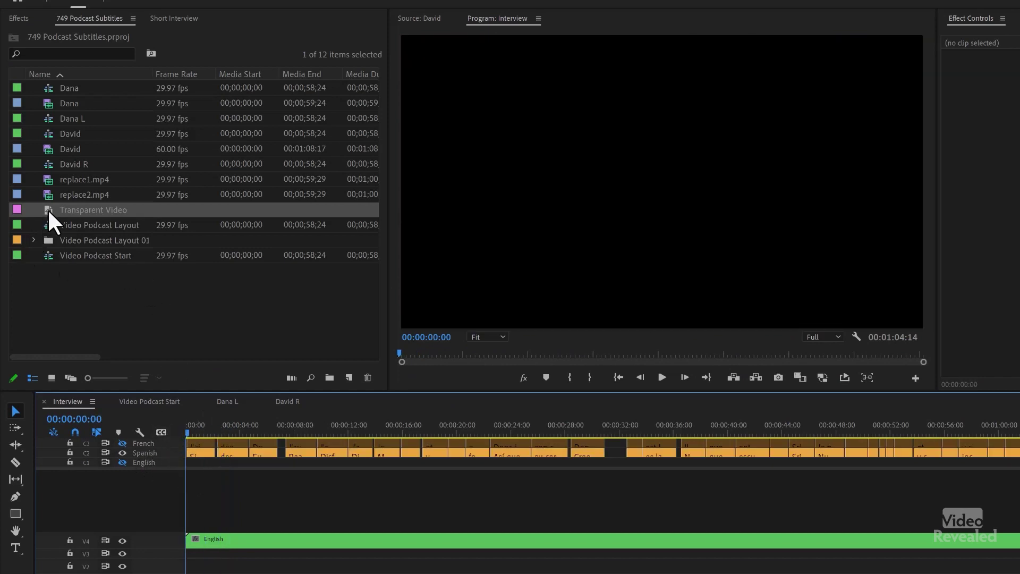
drag(280, 555, 1019, 524)
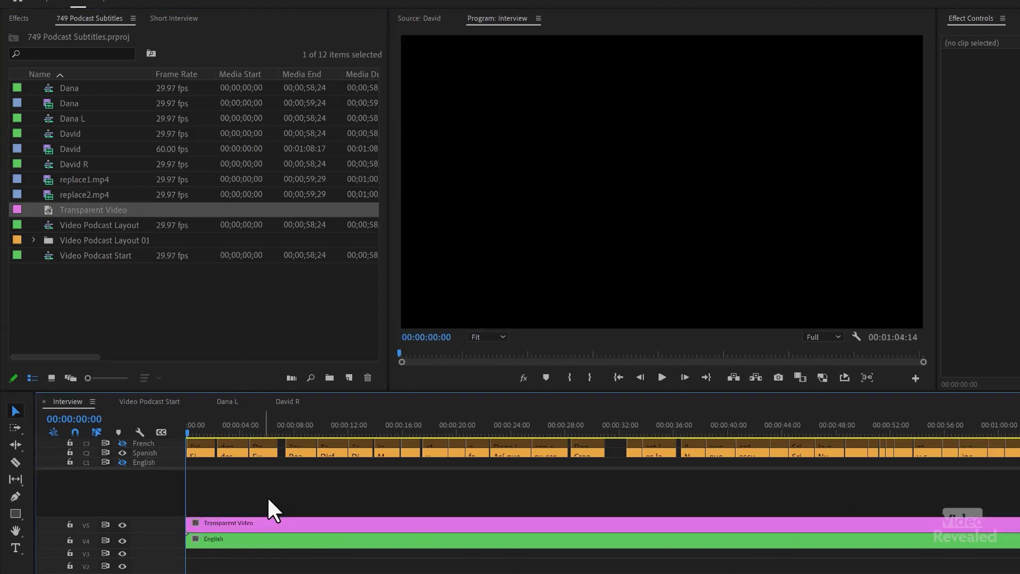
click(249, 522)
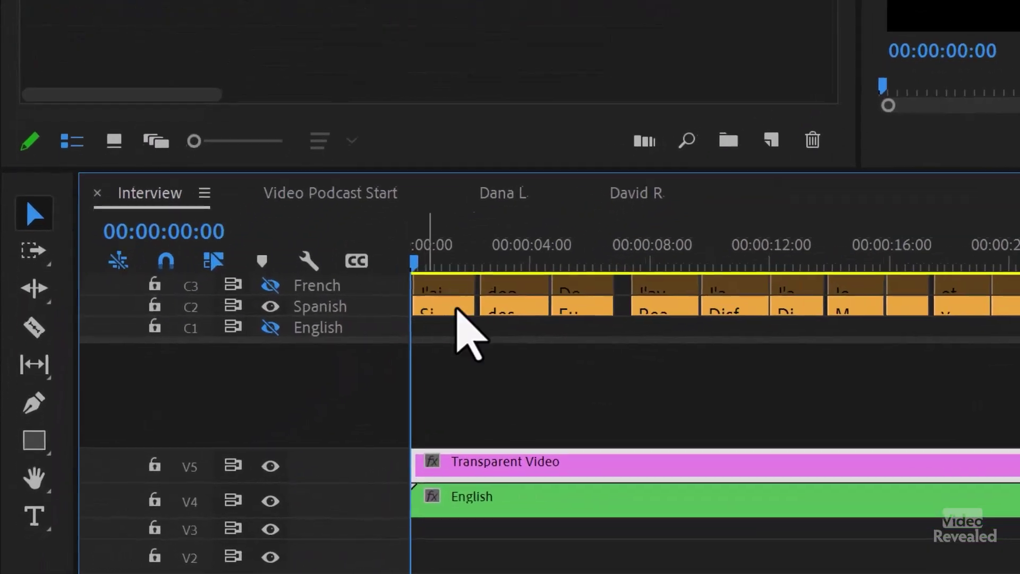
Select every Spanish caption clip with the Track Select Forward tool.
scroll(369, 318, down, 1)
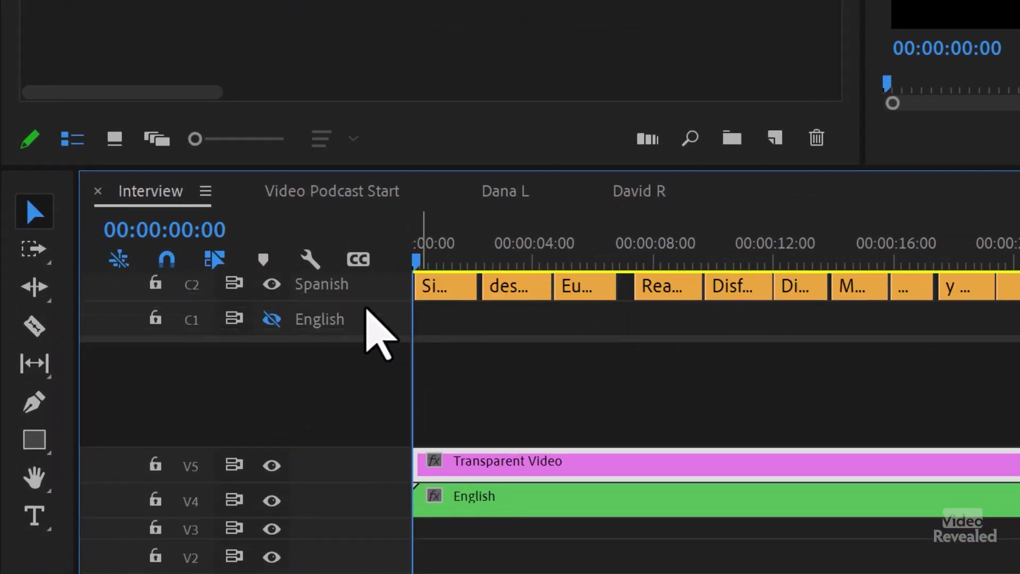
scroll(372, 324, up, 1)
key(a)
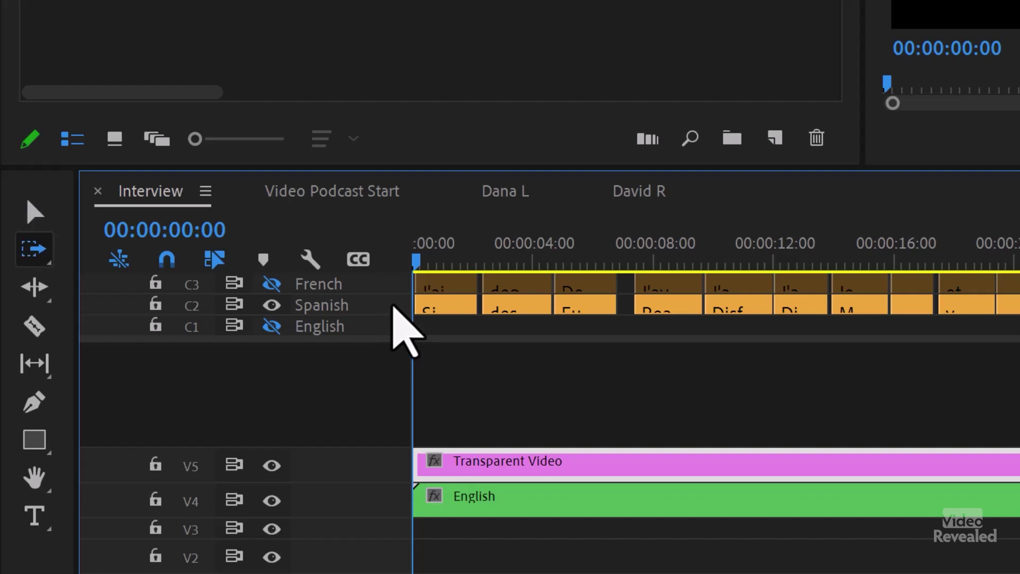
click(34, 245)
click(34, 245)
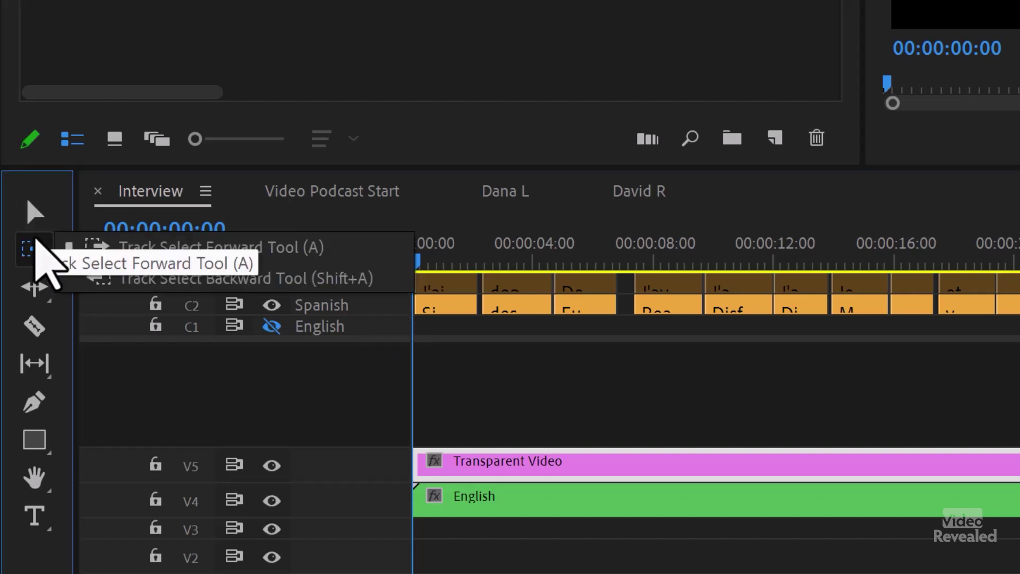
click(160, 248)
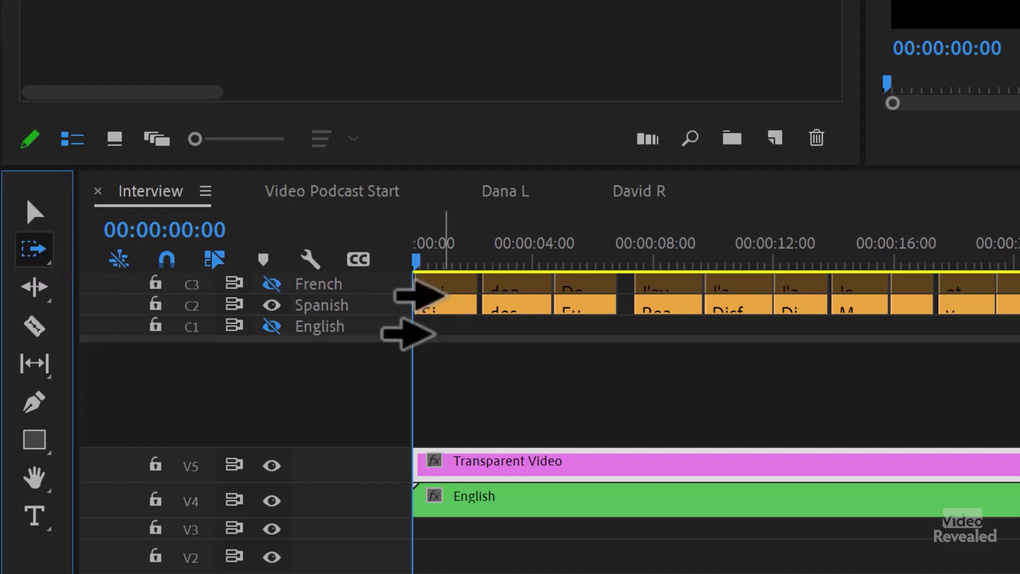
shift+click(425, 304)
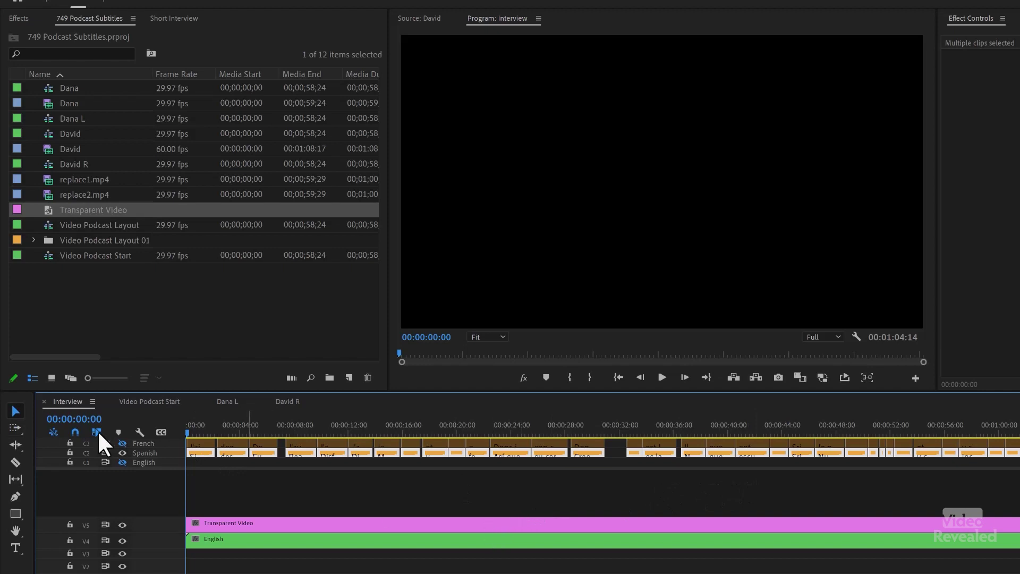
Add the Transparent Video clip and nest the selection into a sequence named Spanish.
click(353, 524)
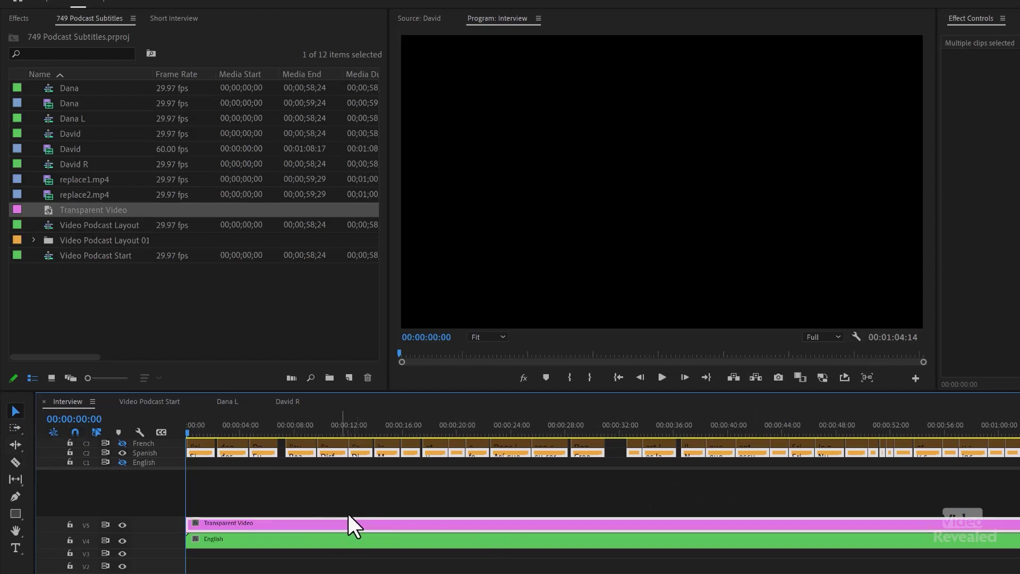
right_click(355, 519)
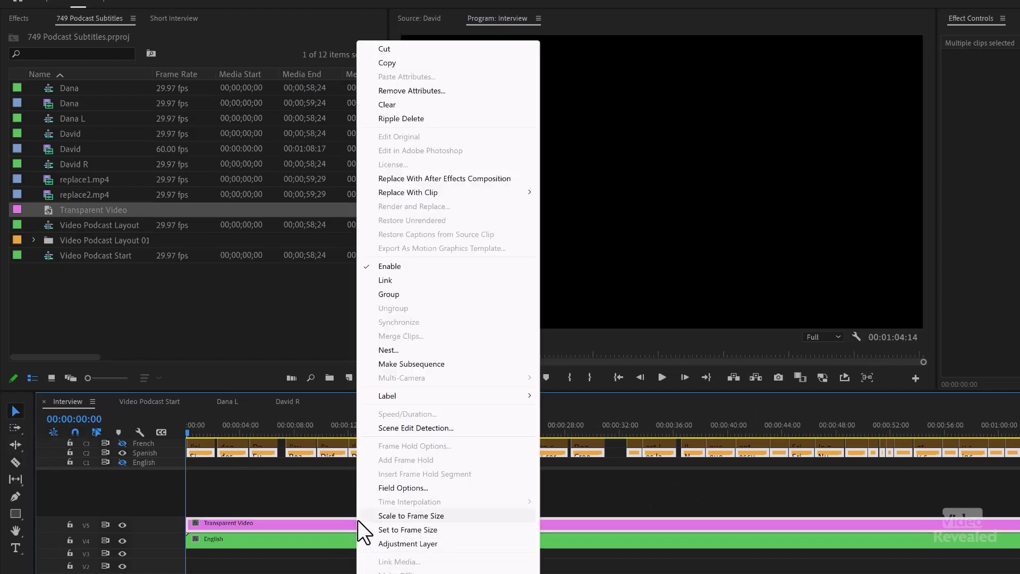
click(420, 351)
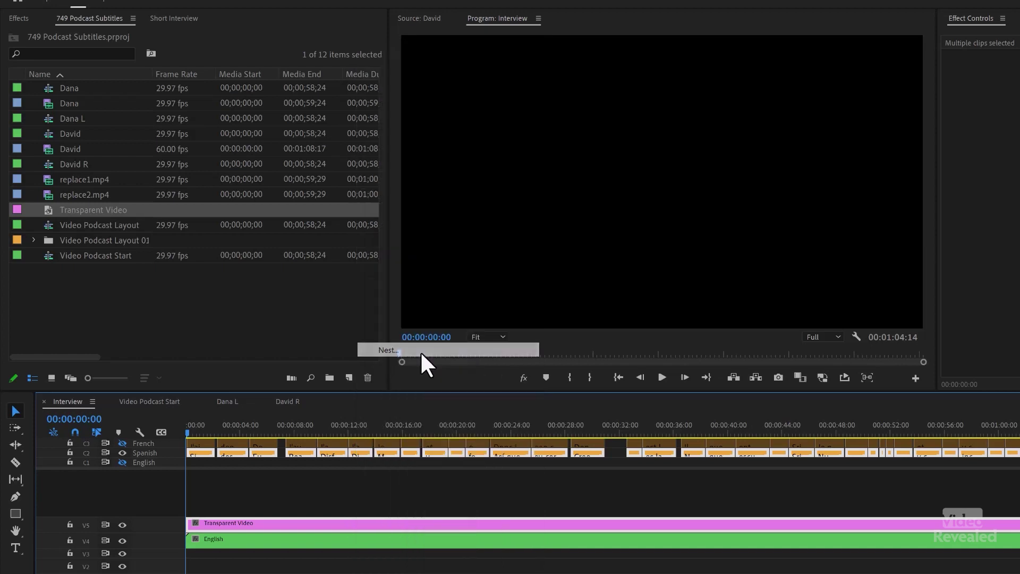
text(Spanish)
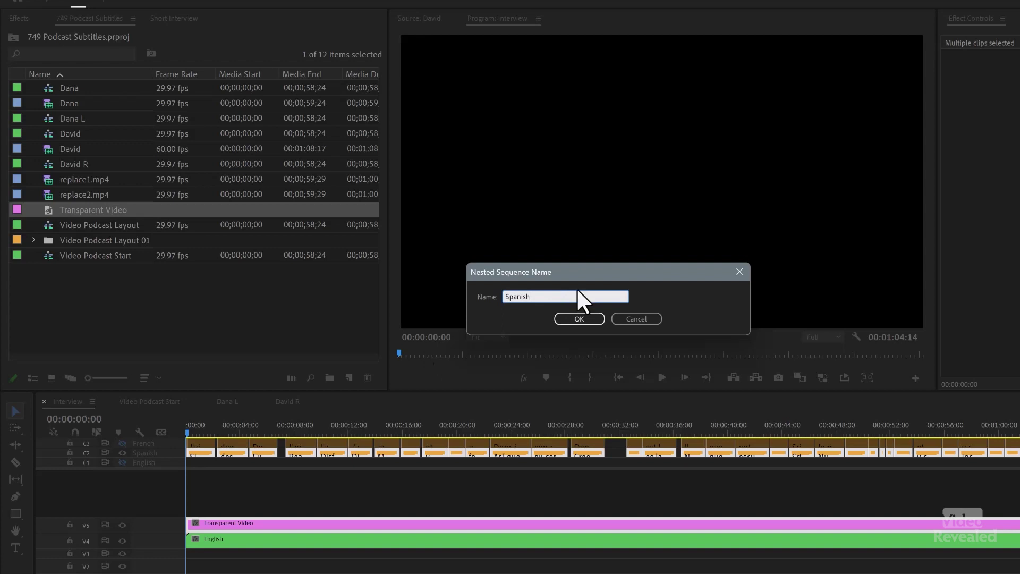
click(578, 319)
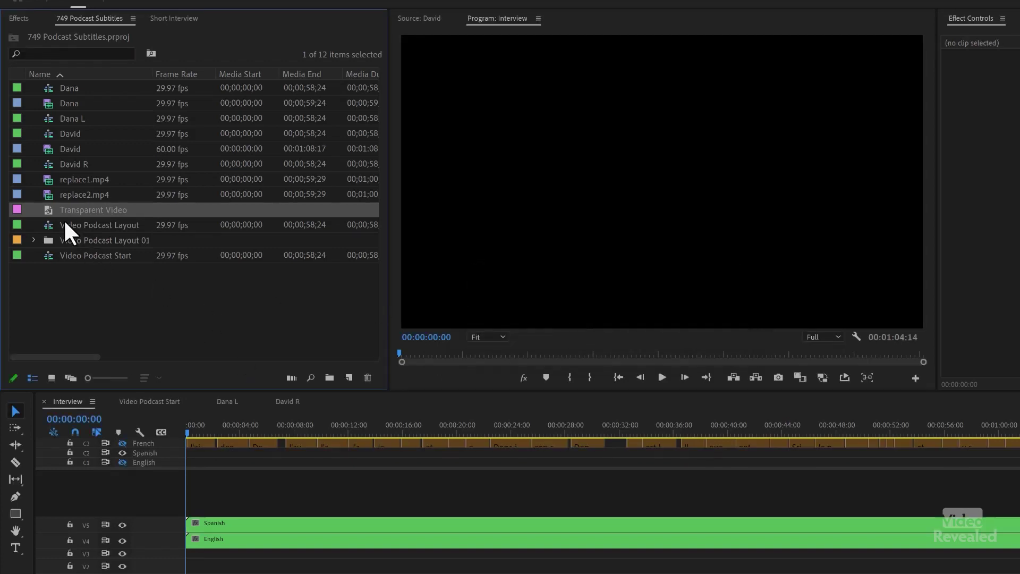
Place Transparent Video on new track V6 and select it together with the French captions.
drag(234, 454, 1010, 510)
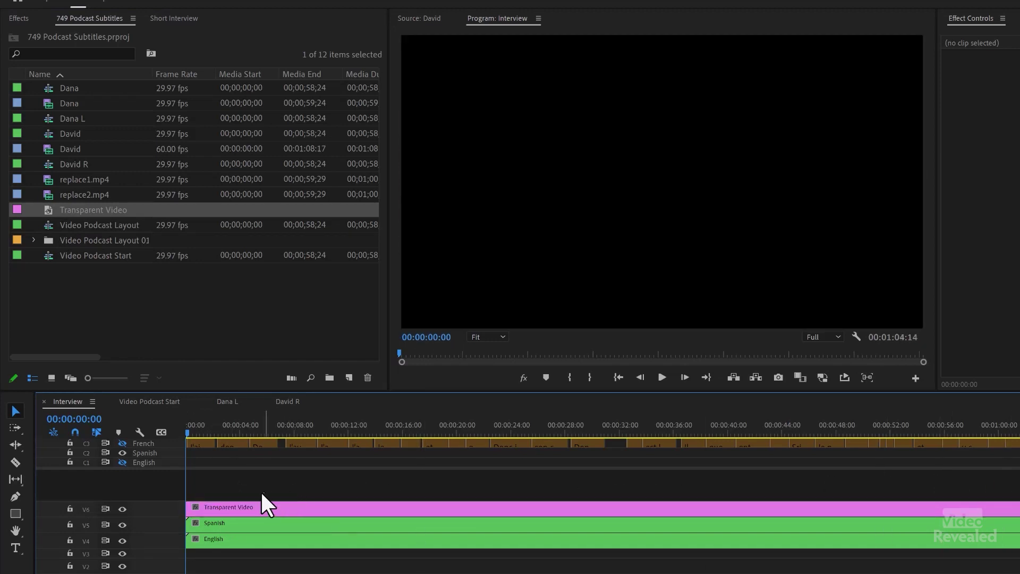
drag(1016, 455, 95, 392)
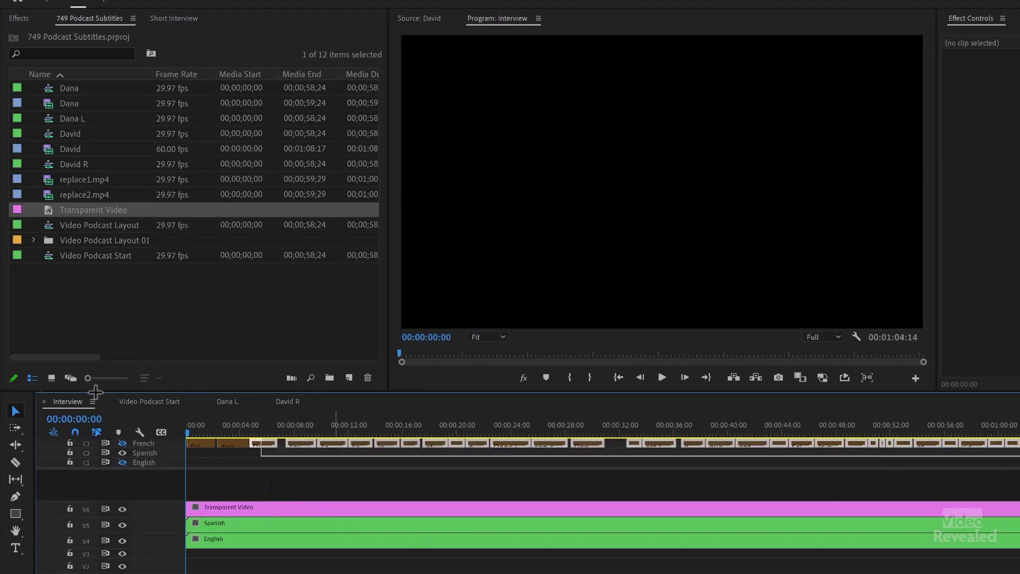
drag(4, 396, 4, 396)
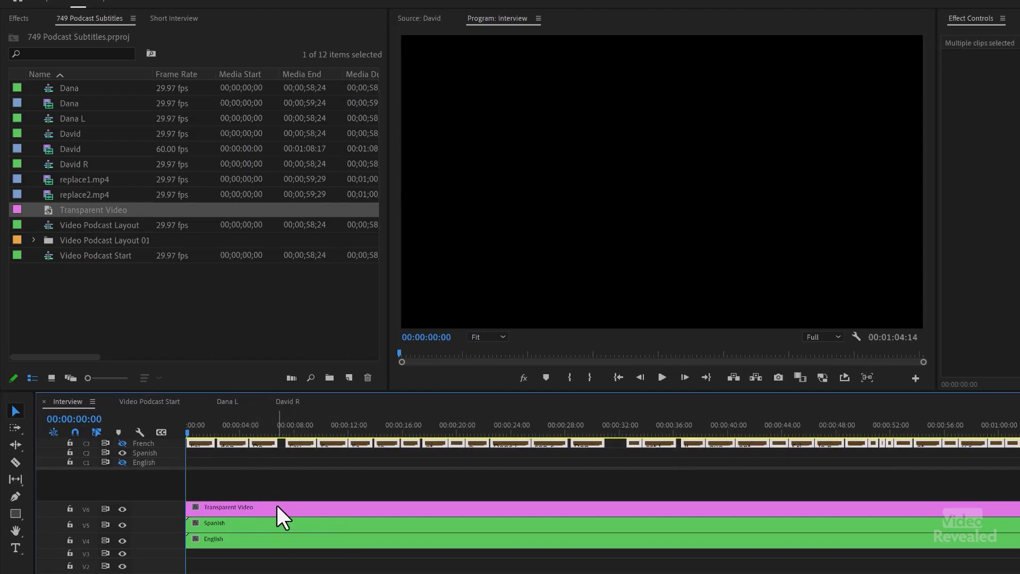
click(276, 505)
Nest the selection as a sequence named French and scrub forward to preview the stacked subtitles.
right_click(279, 505)
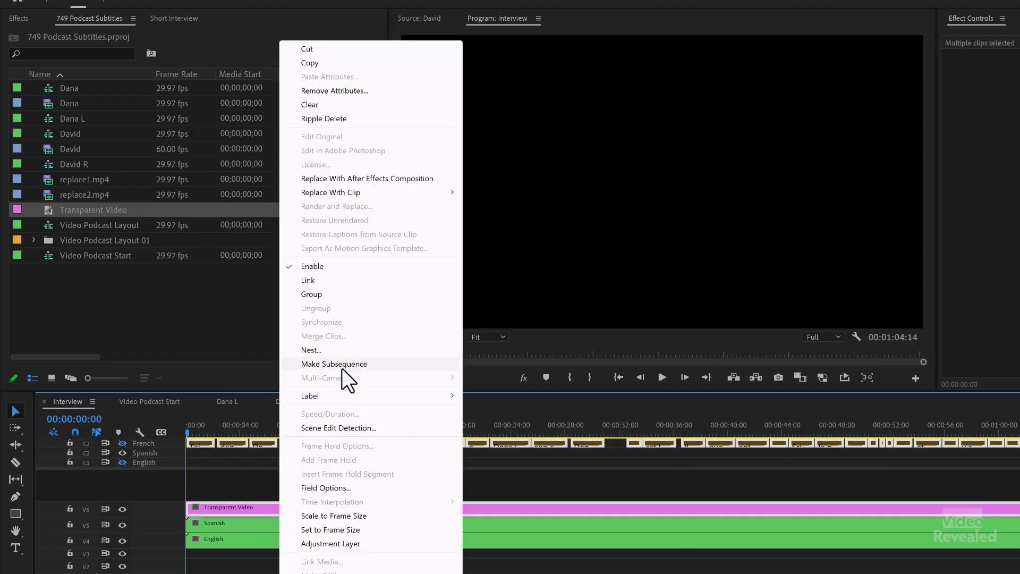
click(340, 350)
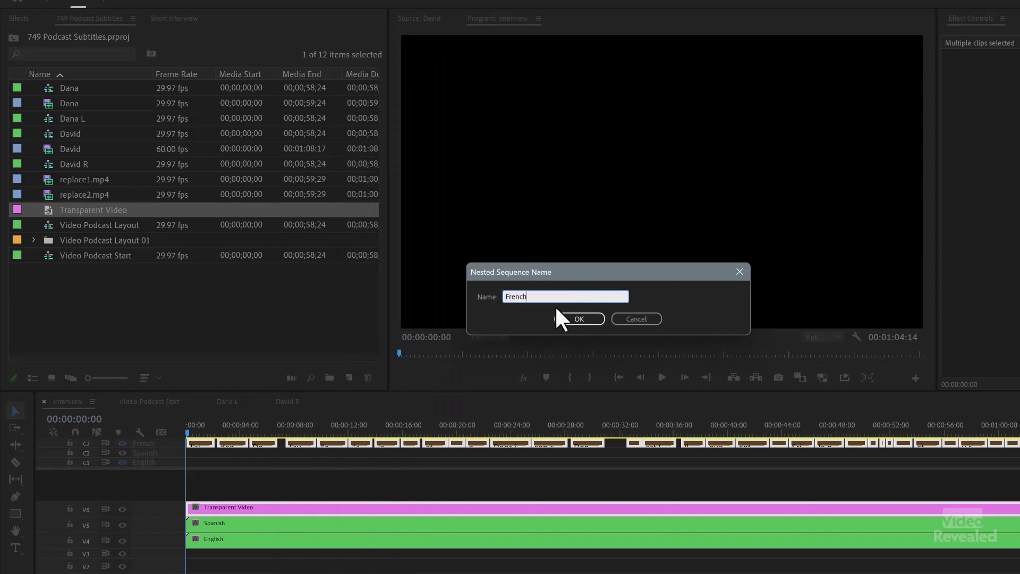
click(574, 317)
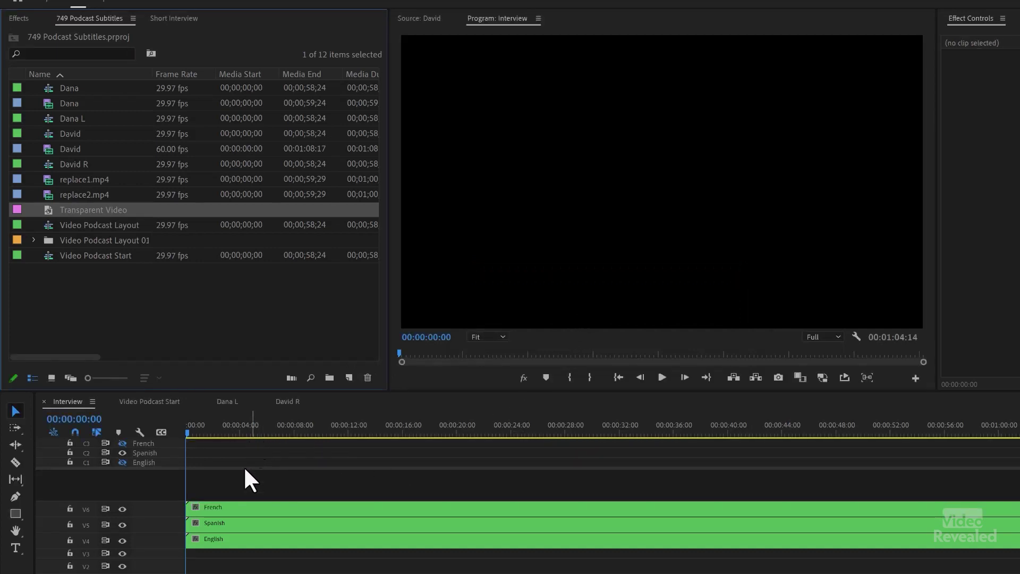
click(228, 437)
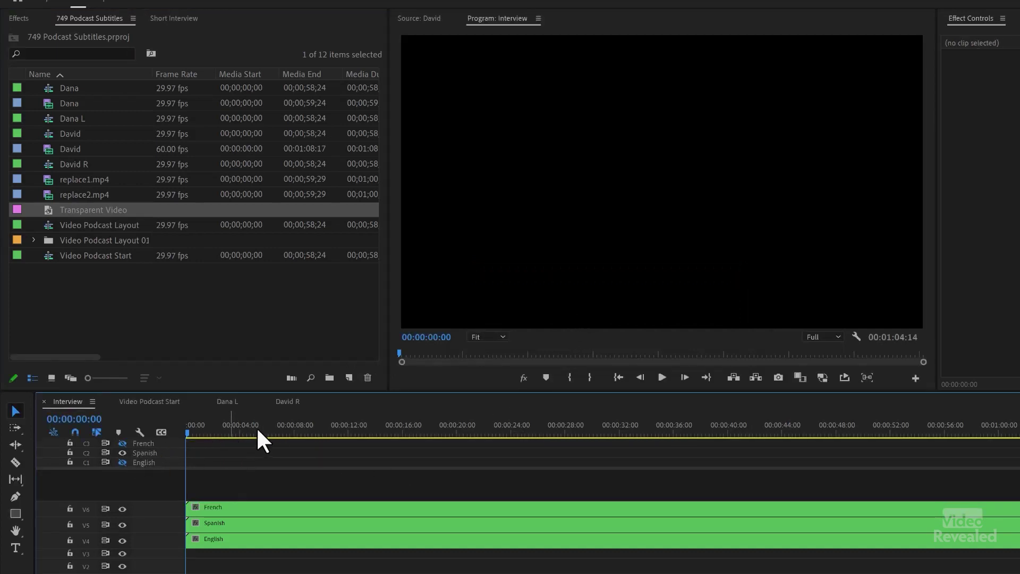
drag(277, 428, 346, 433)
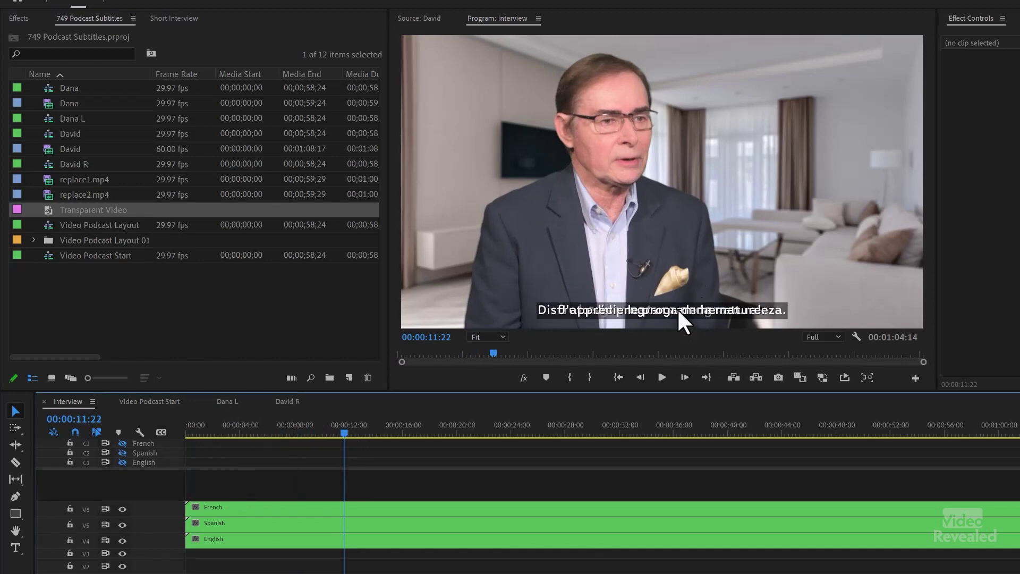
Set the French subtitle nest's Position Y to 745 and the Spanish nest's to 903.
click(541, 508)
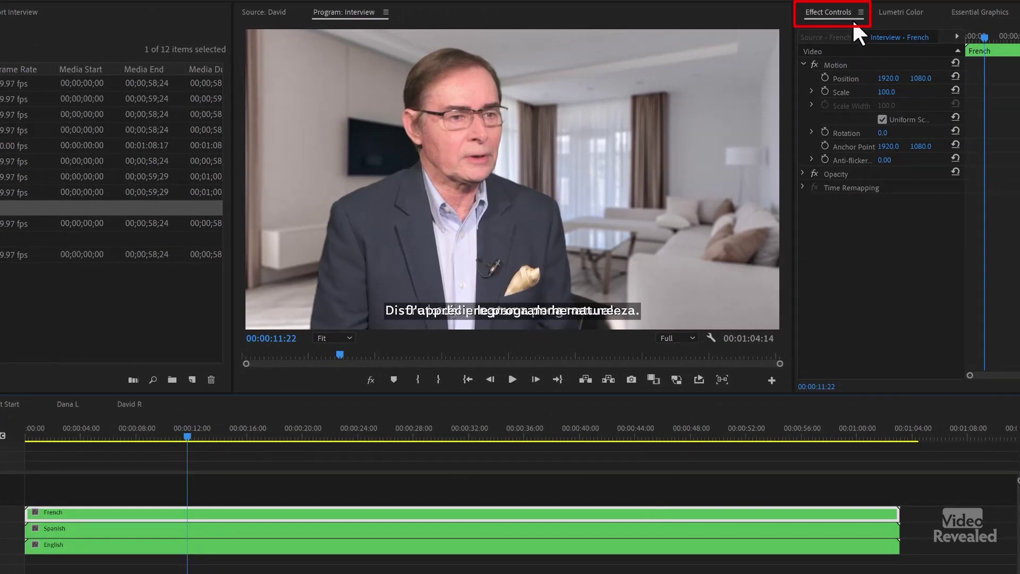
drag(918, 81, 828, 216)
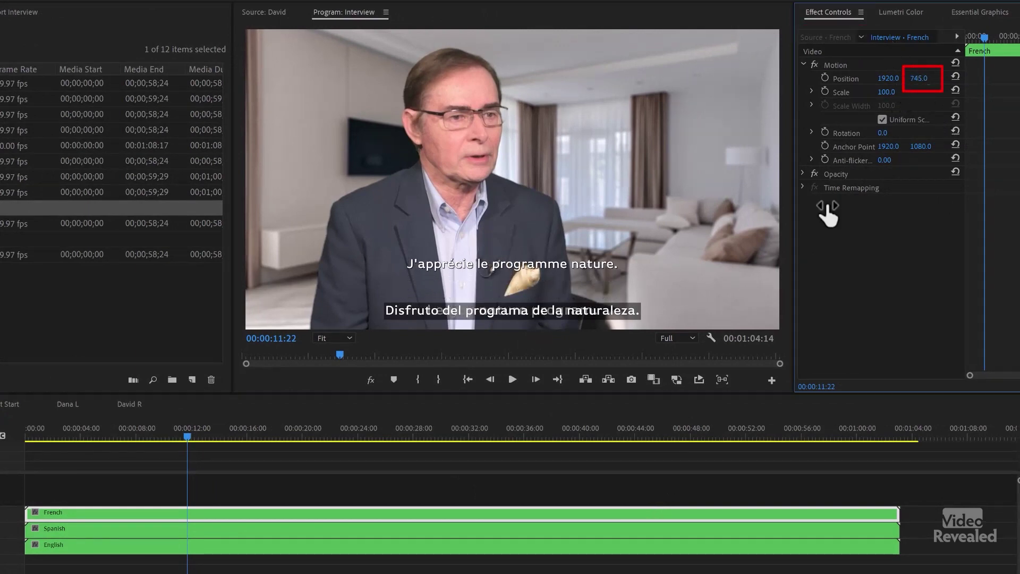
click(707, 528)
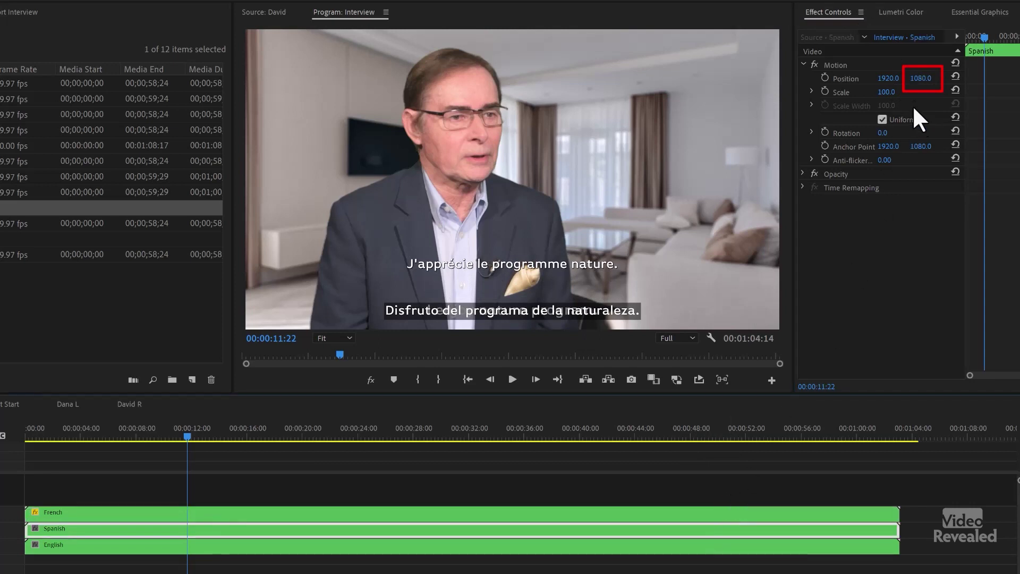
drag(925, 81, 879, 80)
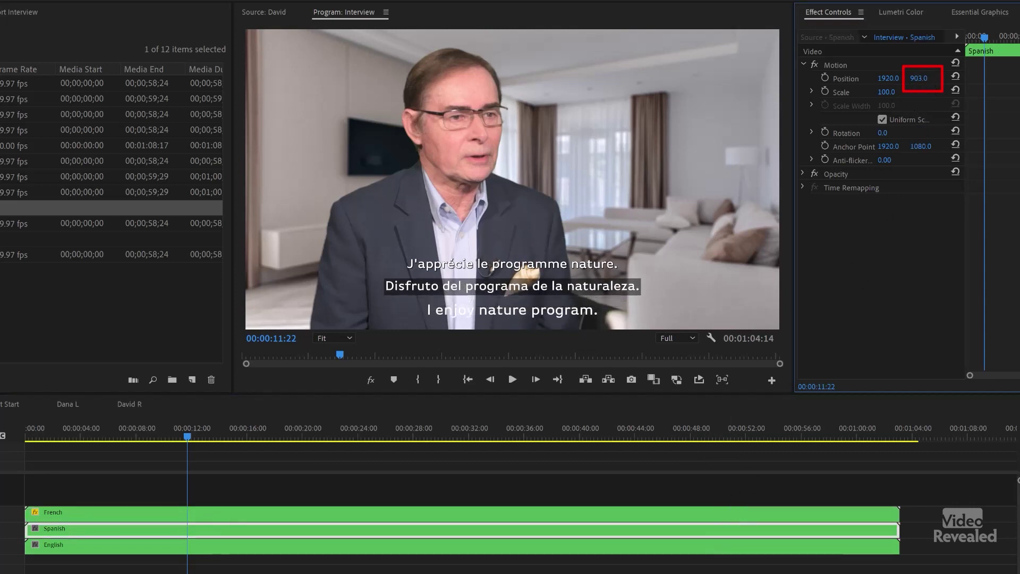
click(274, 469)
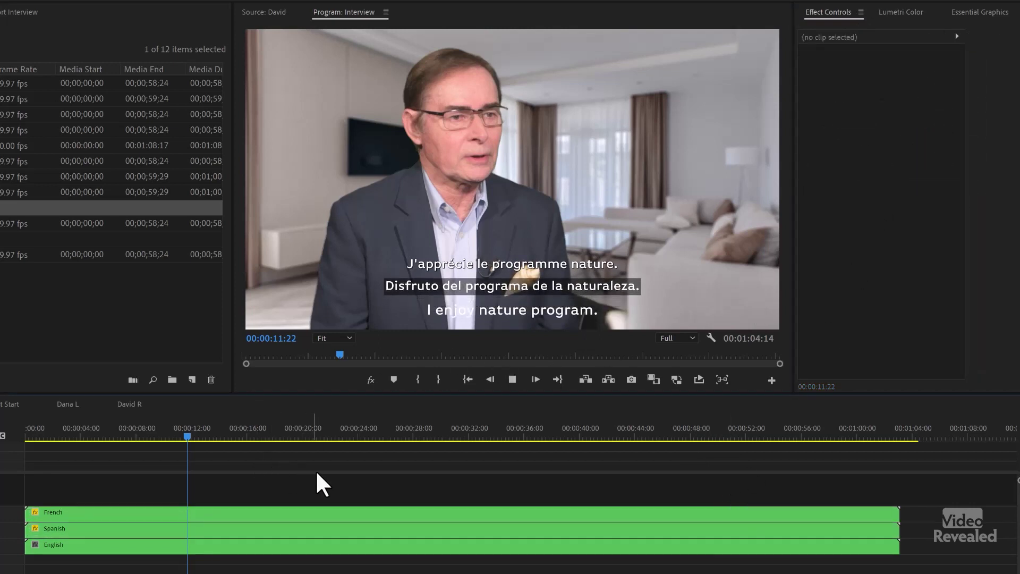